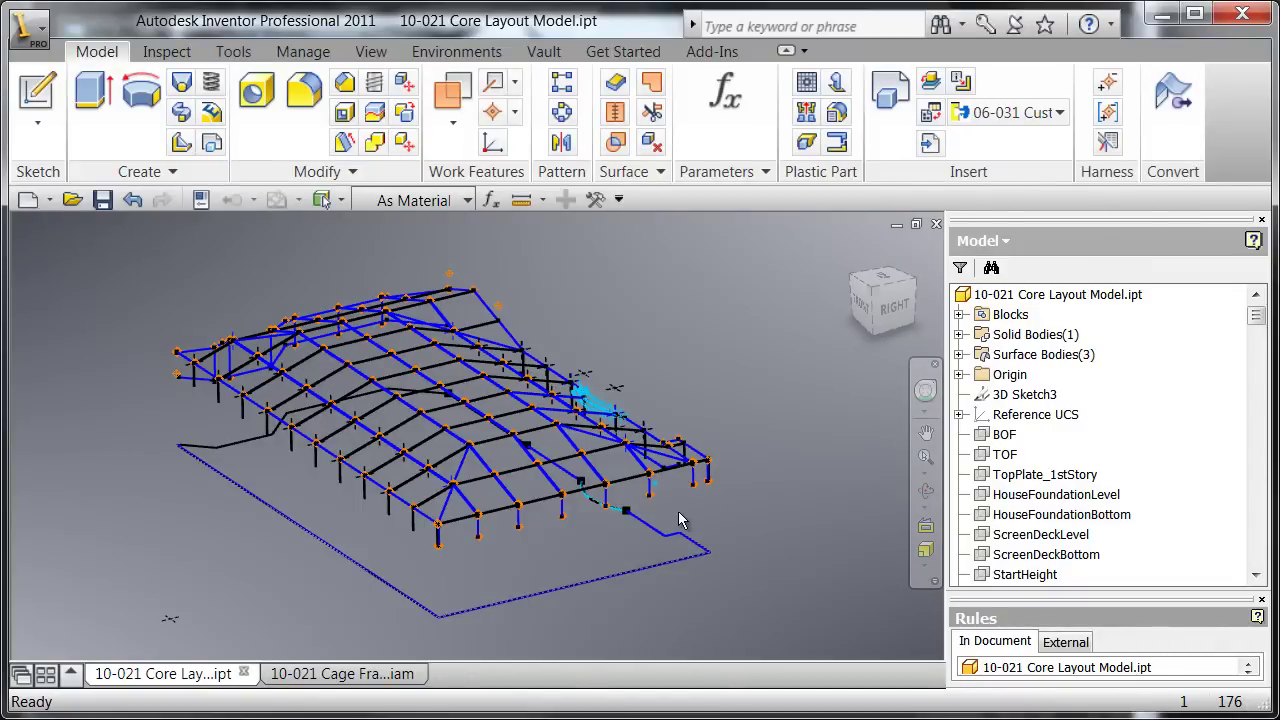
# - Look over the core layout wireframe and compare it with the reference photo of a screened pool enclosure
pyautogui.keyDown('shift'); pyautogui.moveTo(752, 530); pyautogui.dragTo(466, 580, button='middle'); pyautogui.keyUp('shift')
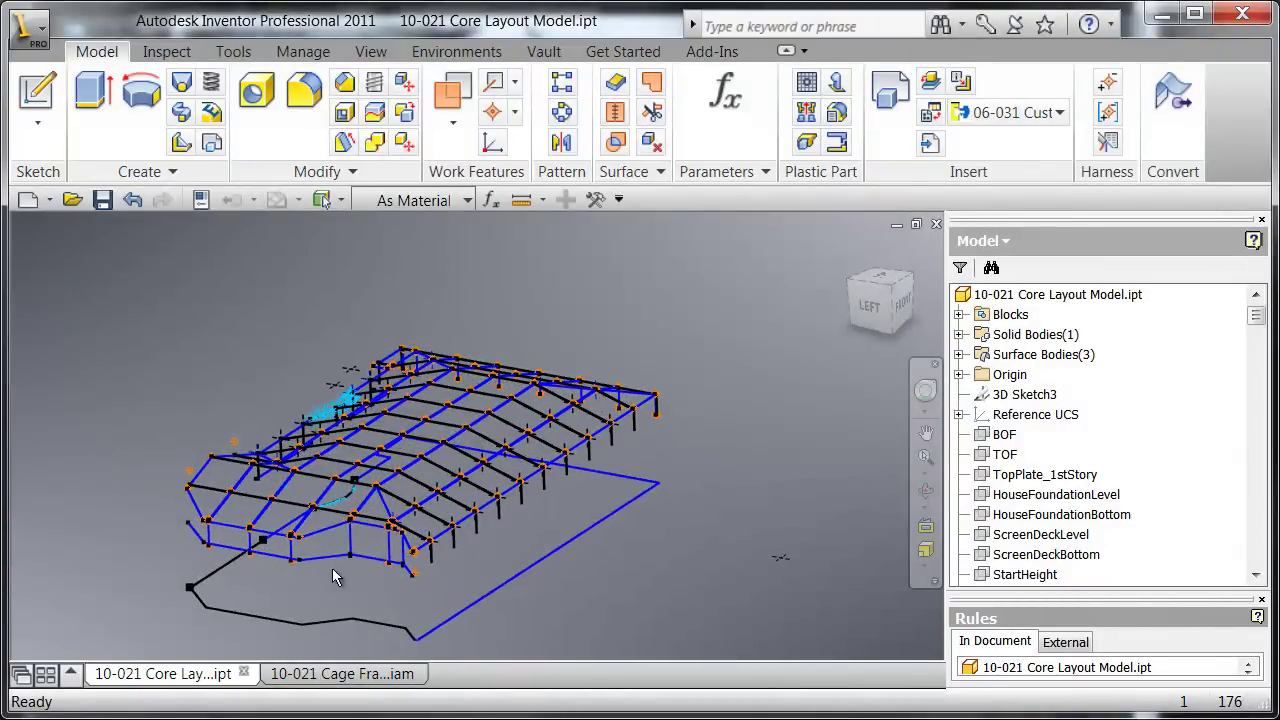
pyautogui.keyDown('shift'); pyautogui.moveTo(349, 604); pyautogui.dragTo(377, 609, button='middle'); pyautogui.keyUp('shift')
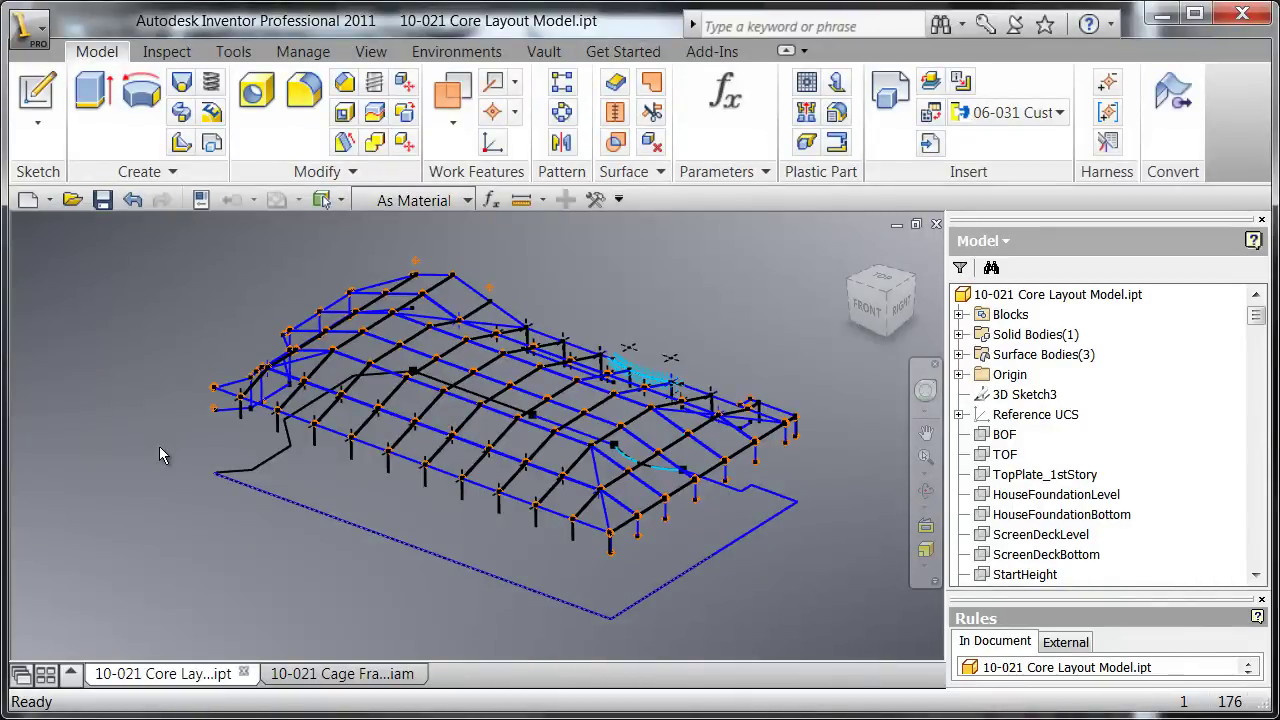
pyautogui.hotkey('alt', 'Tab')
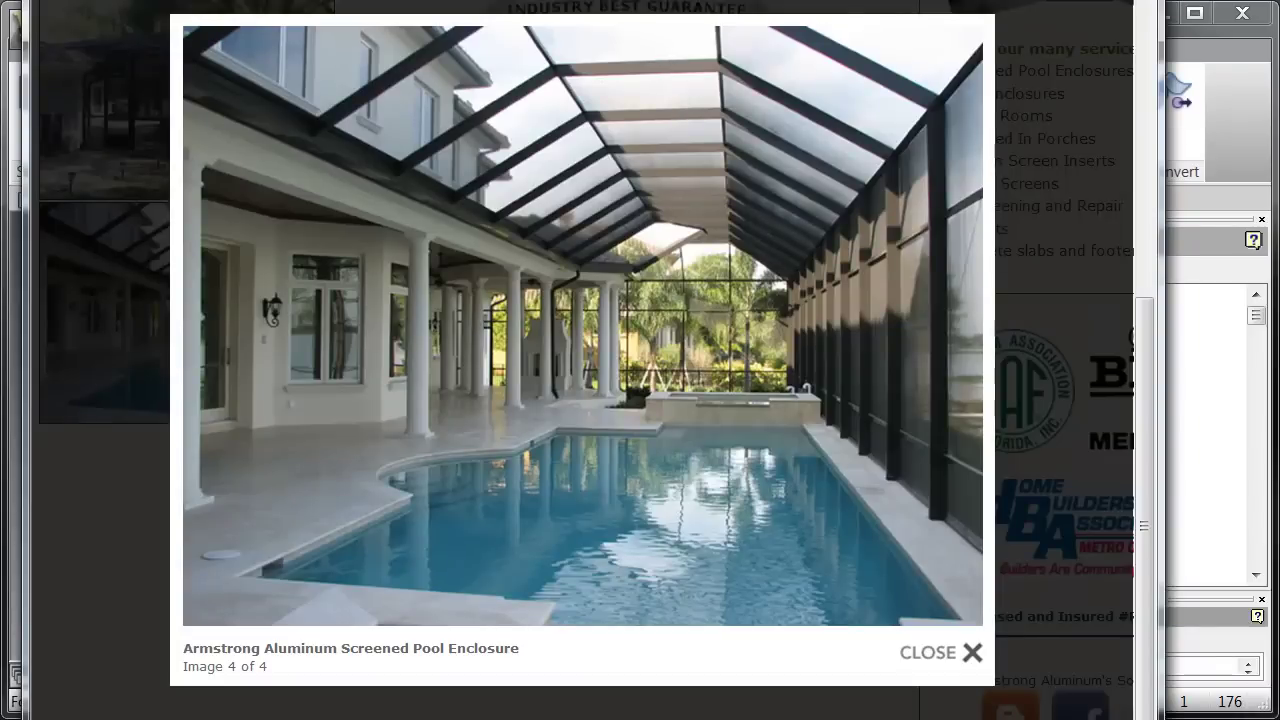
pyautogui.click(1245, 195)
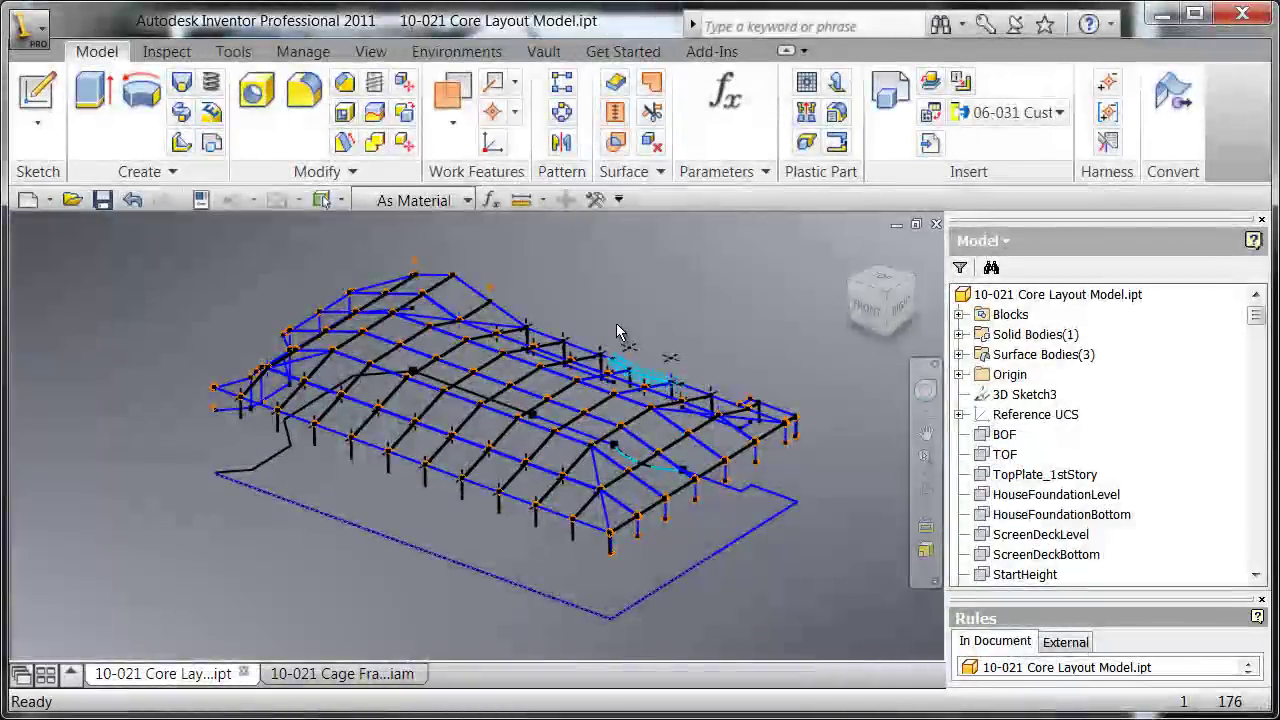
# - Inspect the curved edge of the layout and review site photos 004.JPG, 008.JPG and 009.JPG of the colonnade and pool
pyautogui.keyDown('shift'); pyautogui.moveTo(623, 329); pyautogui.dragTo(487, 558, button='middle'); pyautogui.keyUp('shift')
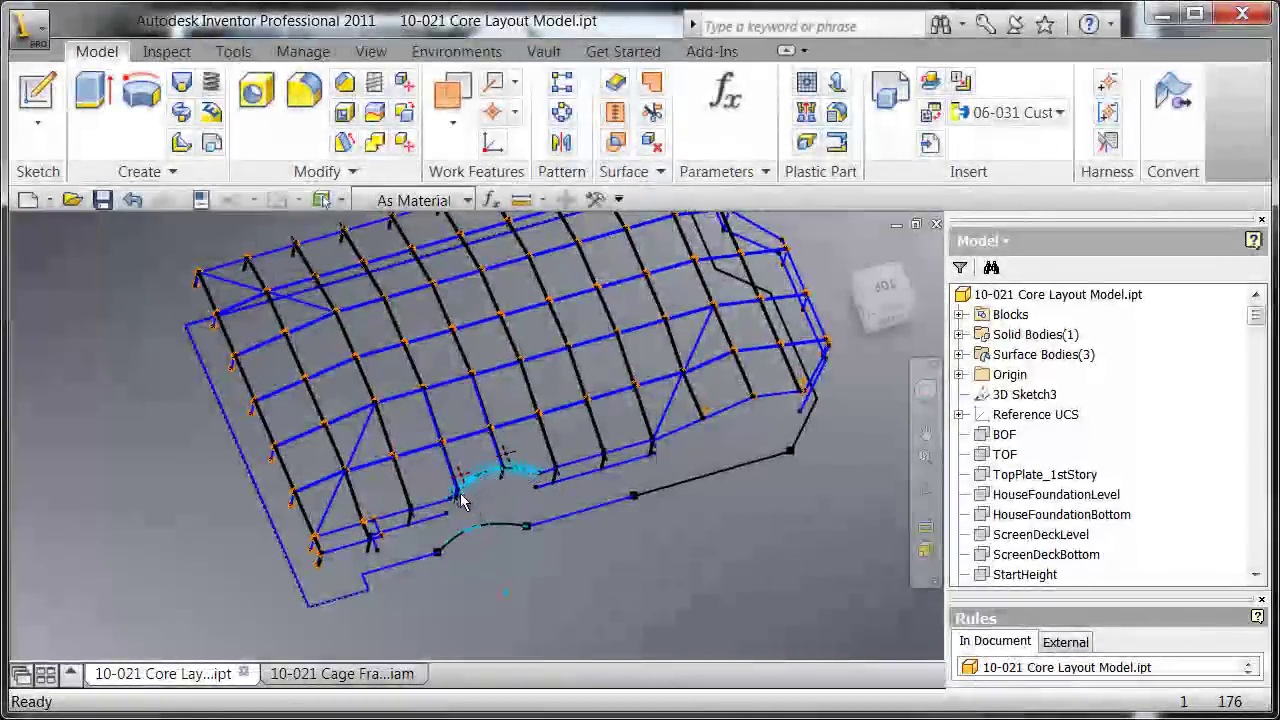
pyautogui.keyDown('shift'); pyautogui.moveTo(460, 500); pyautogui.dragTo(668, 556, button='middle'); pyautogui.keyUp('shift')
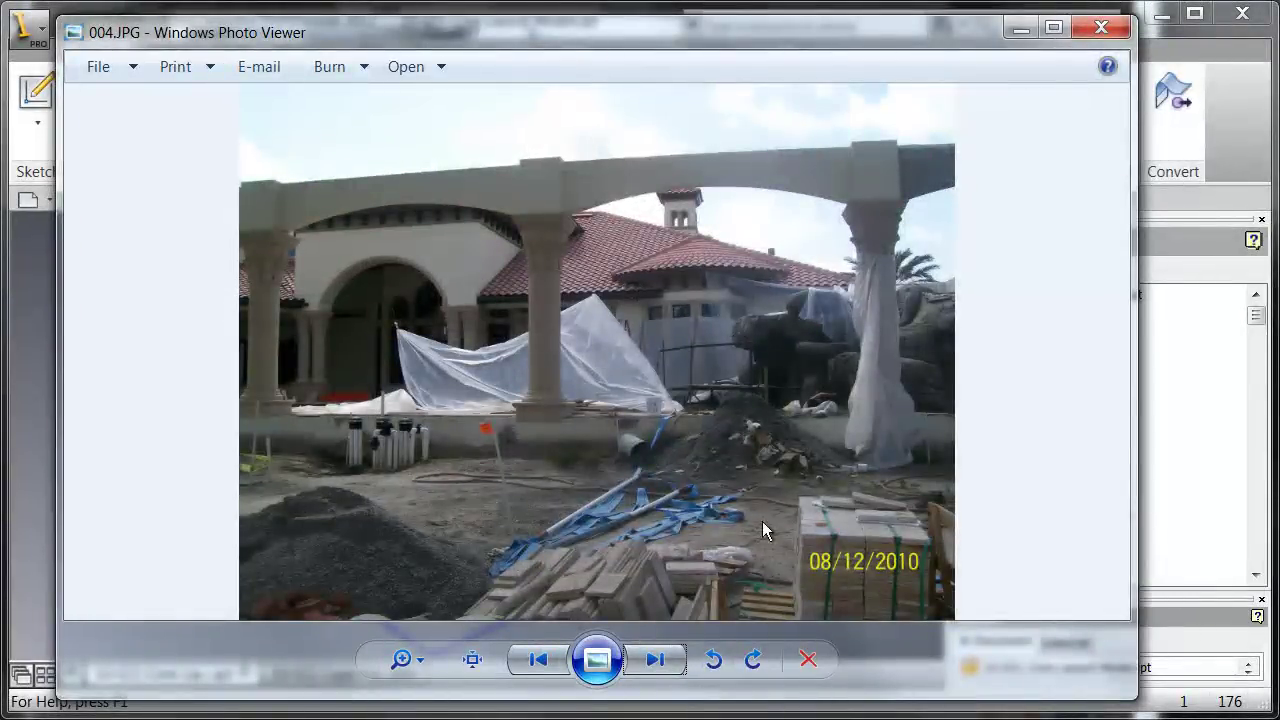
pyautogui.click(655, 660)
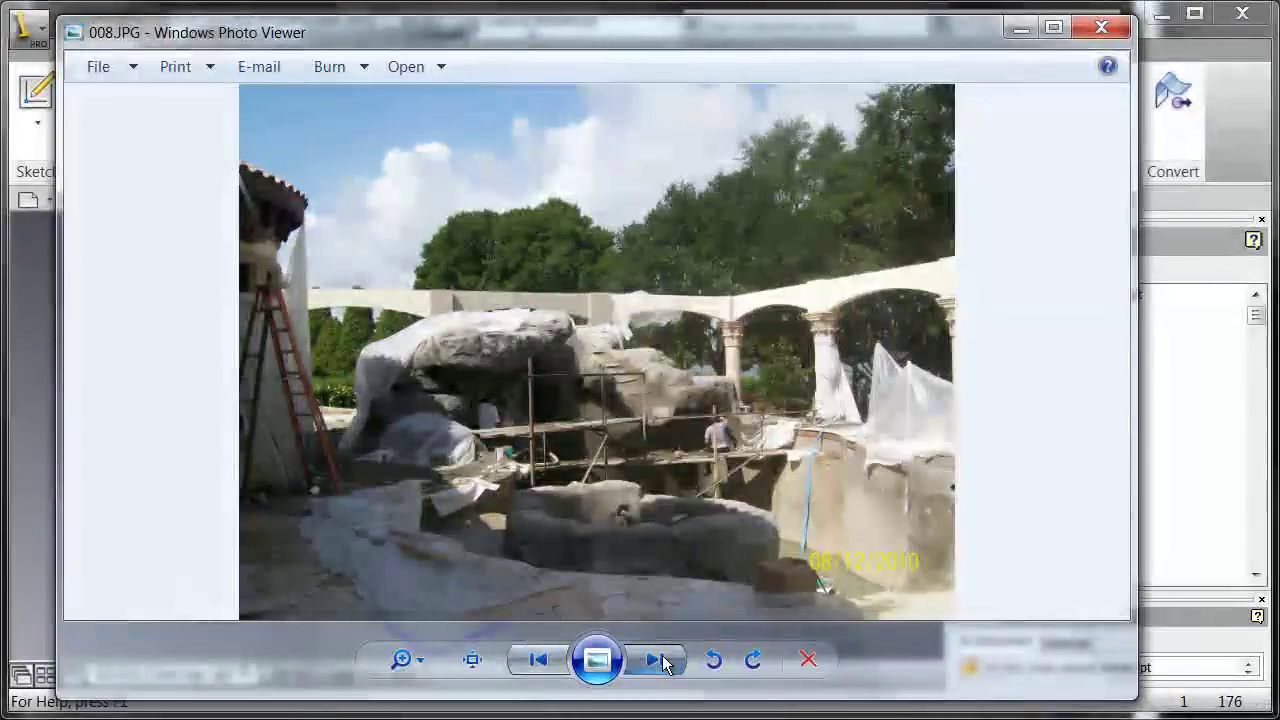
pyautogui.click(655, 660)
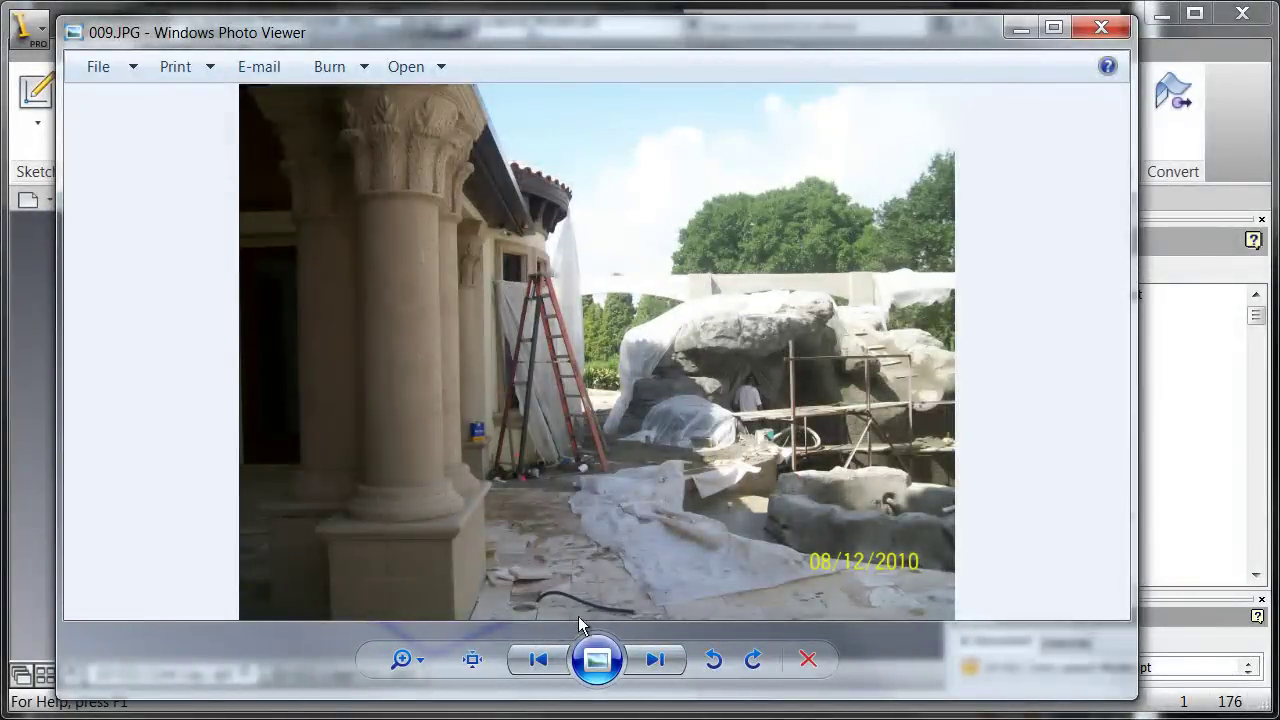
pyautogui.click(538, 660)
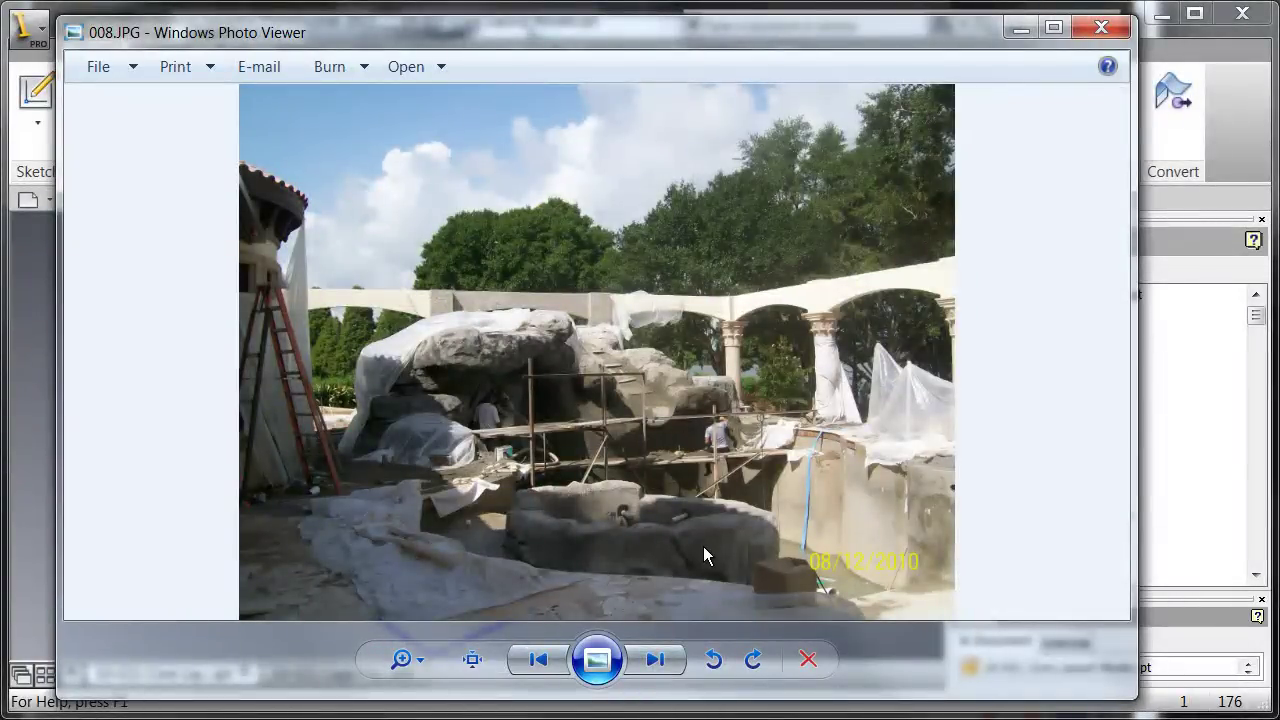
pyautogui.click(40, 305)
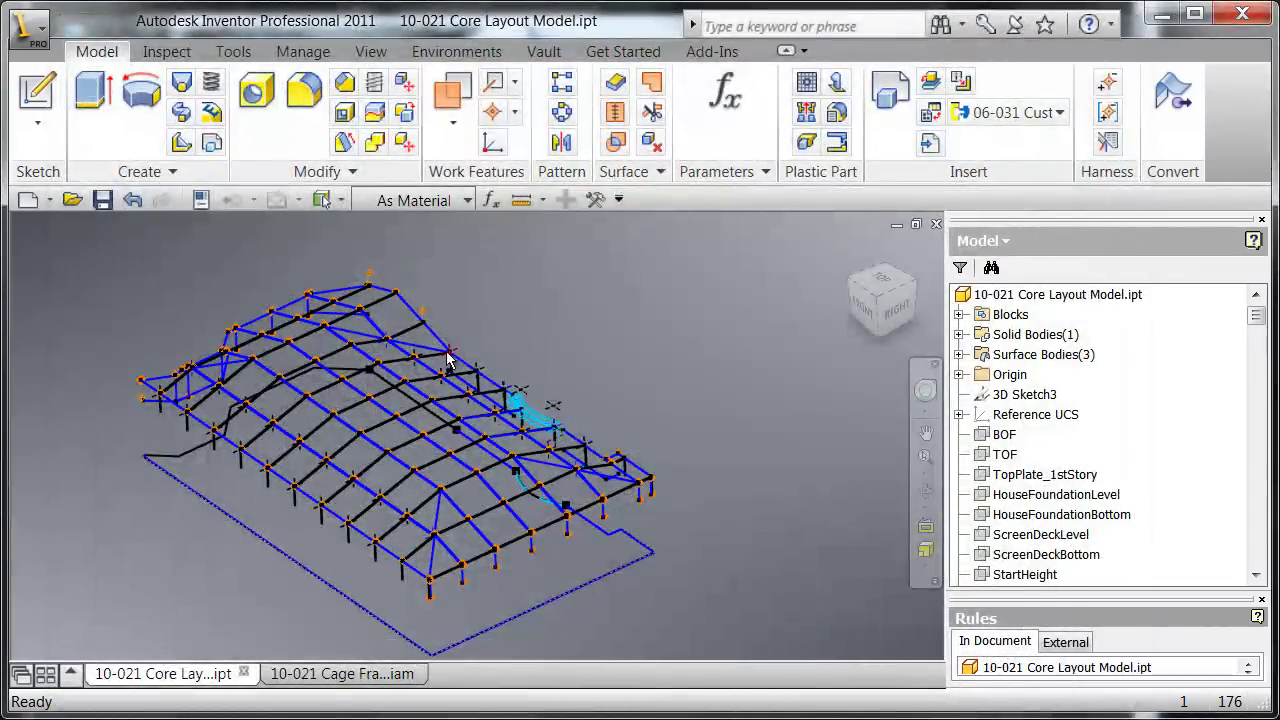
# - Examine how closely the curved segment of the ground outline follows its reference arc from end to end
pyautogui.keyDown('shift'); pyautogui.moveTo(481, 373); pyautogui.dragTo(500, 584, button='middle'); pyautogui.keyUp('shift')
pyautogui.scroll(5, 500, 584)
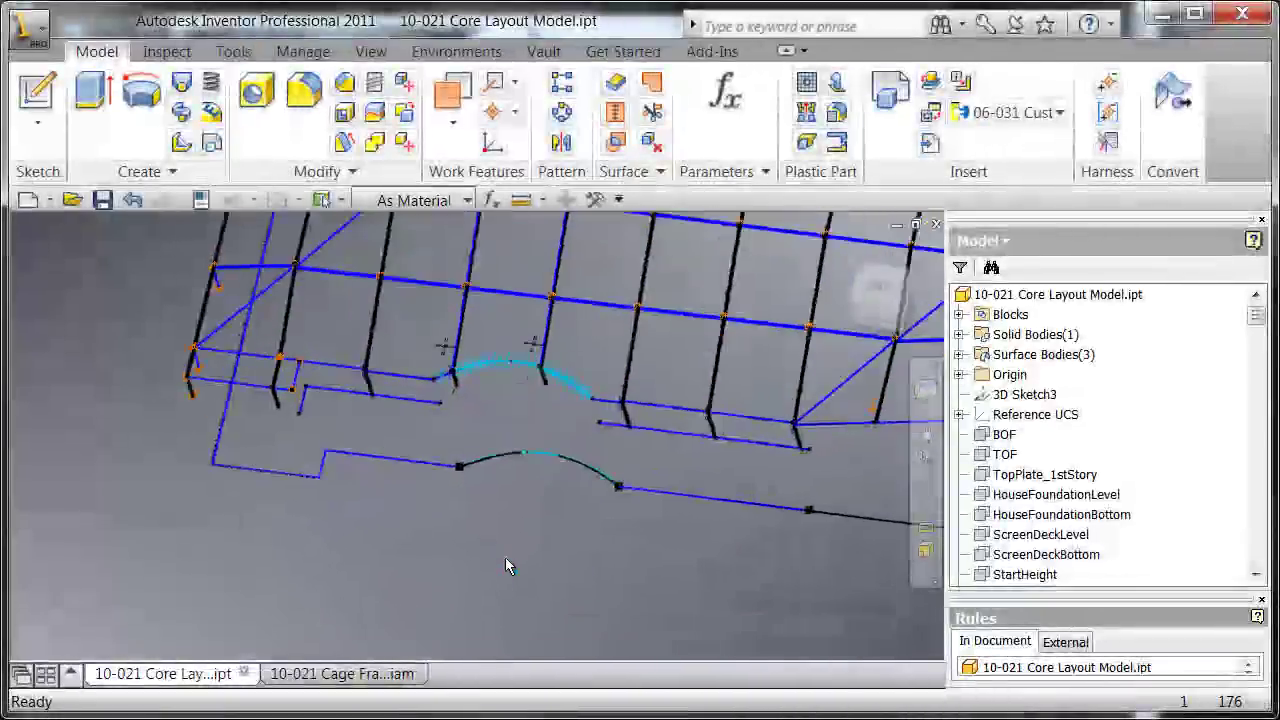
pyautogui.scroll(3, 445, 480)
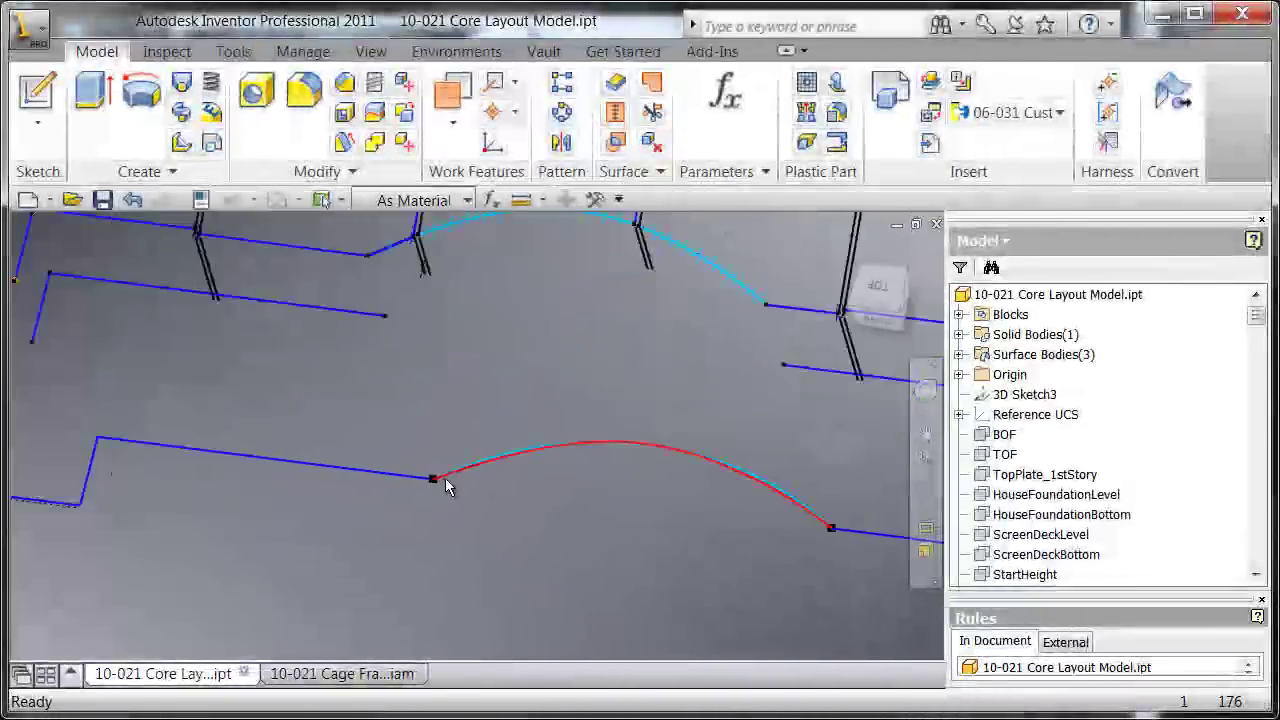
pyautogui.scroll(4, 490, 480)
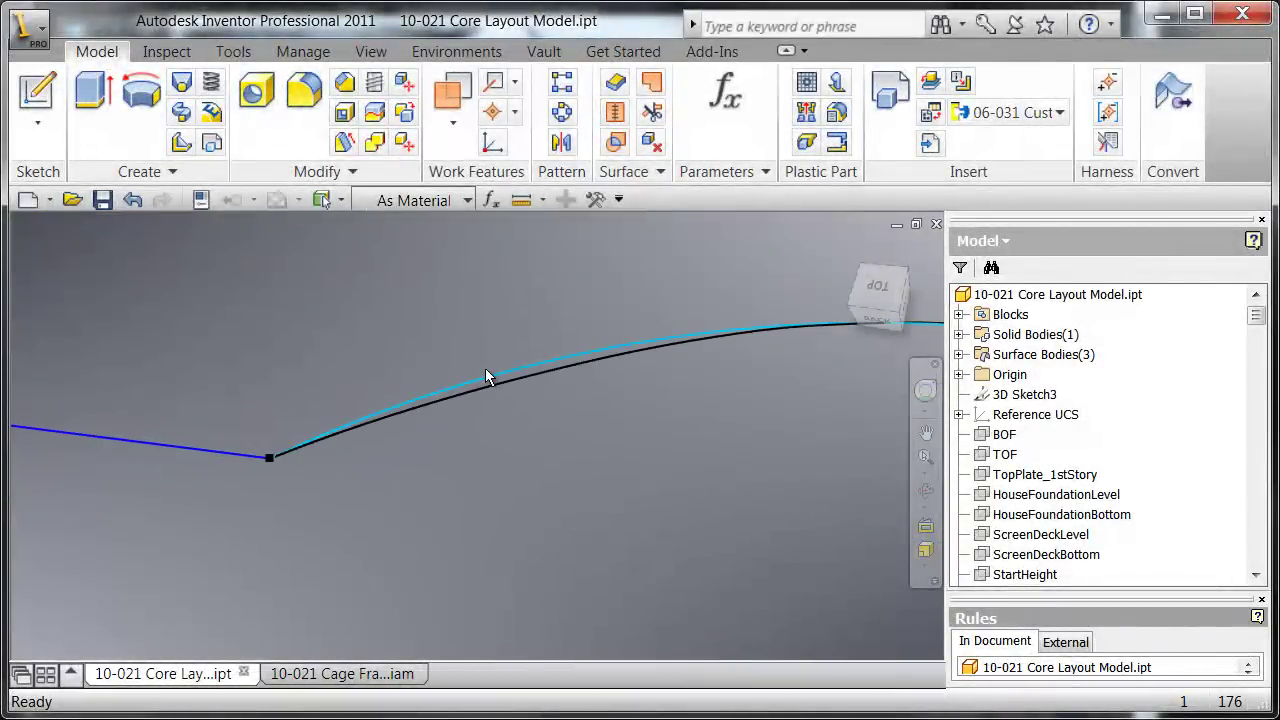
pyautogui.scroll(-2, 553, 468)
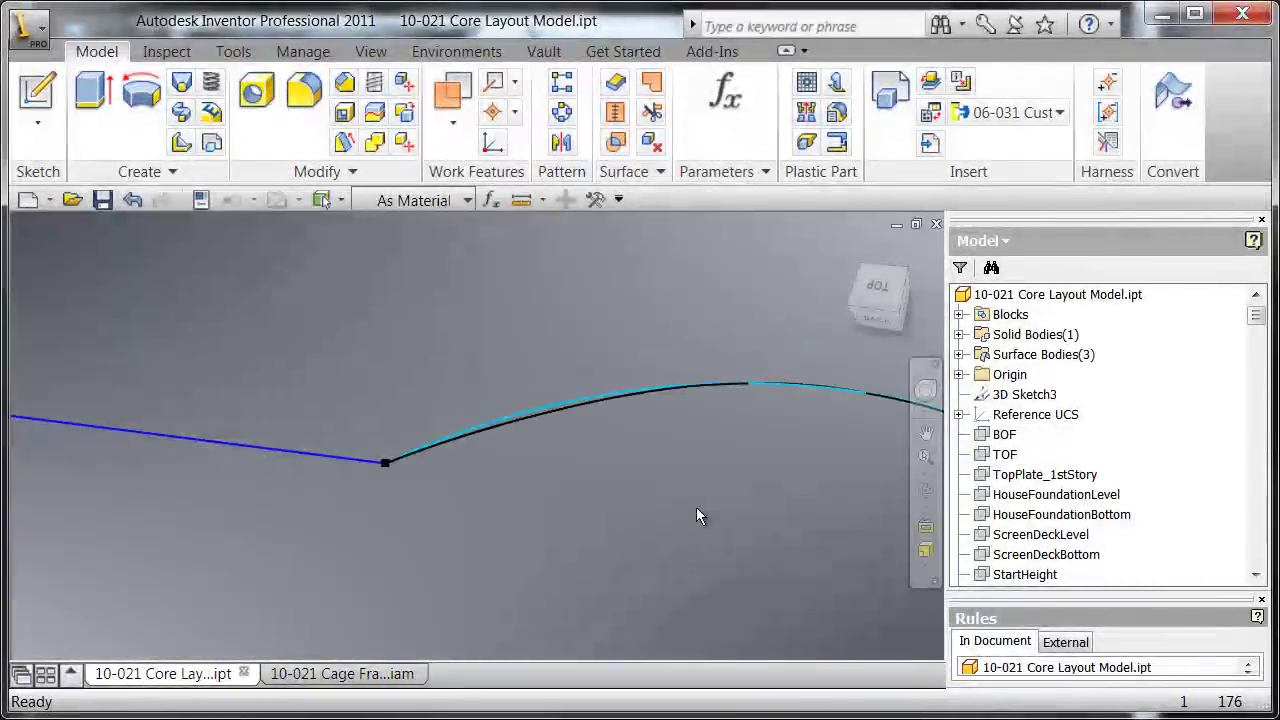
pyautogui.moveTo(698, 515); pyautogui.dragTo(473, 455, button='middle')
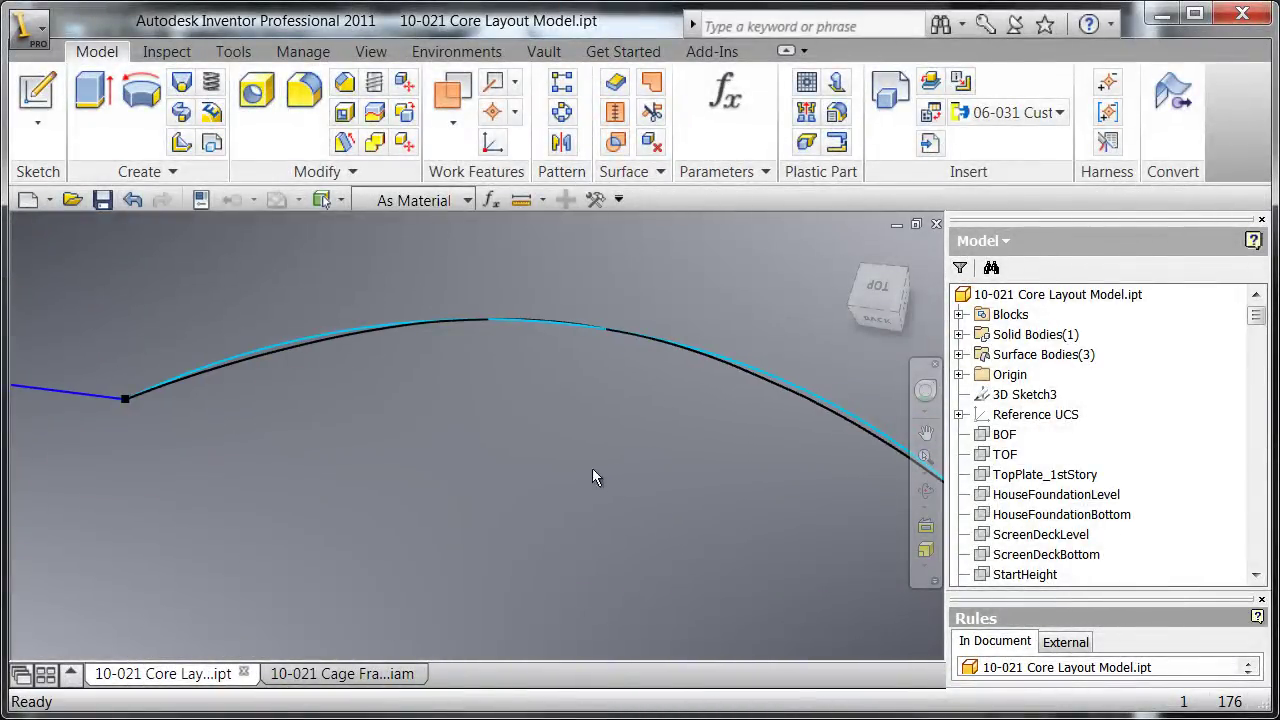
pyautogui.scroll(-2, 642, 473)
pyautogui.moveTo(642, 473); pyautogui.dragTo(553, 441, button='middle')
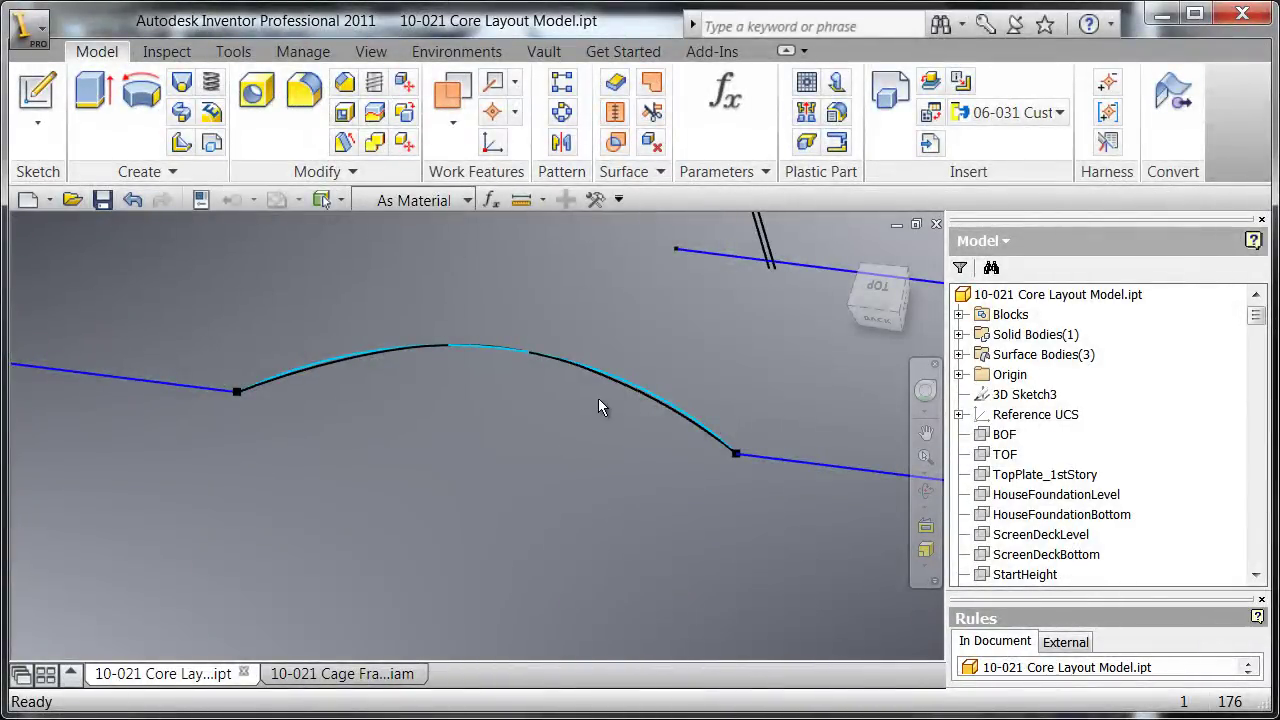
pyautogui.scroll(2, 580, 423)
pyautogui.scroll(-1, 577, 427)
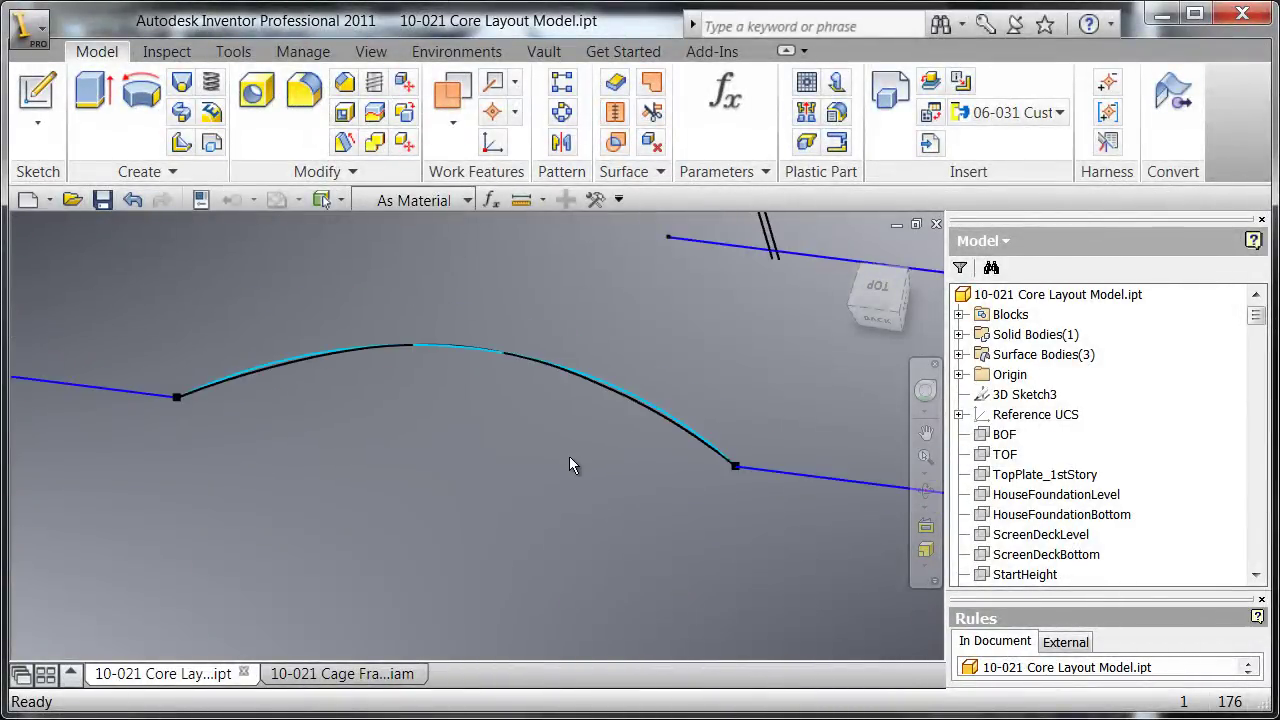
pyautogui.scroll(-3, 557, 452)
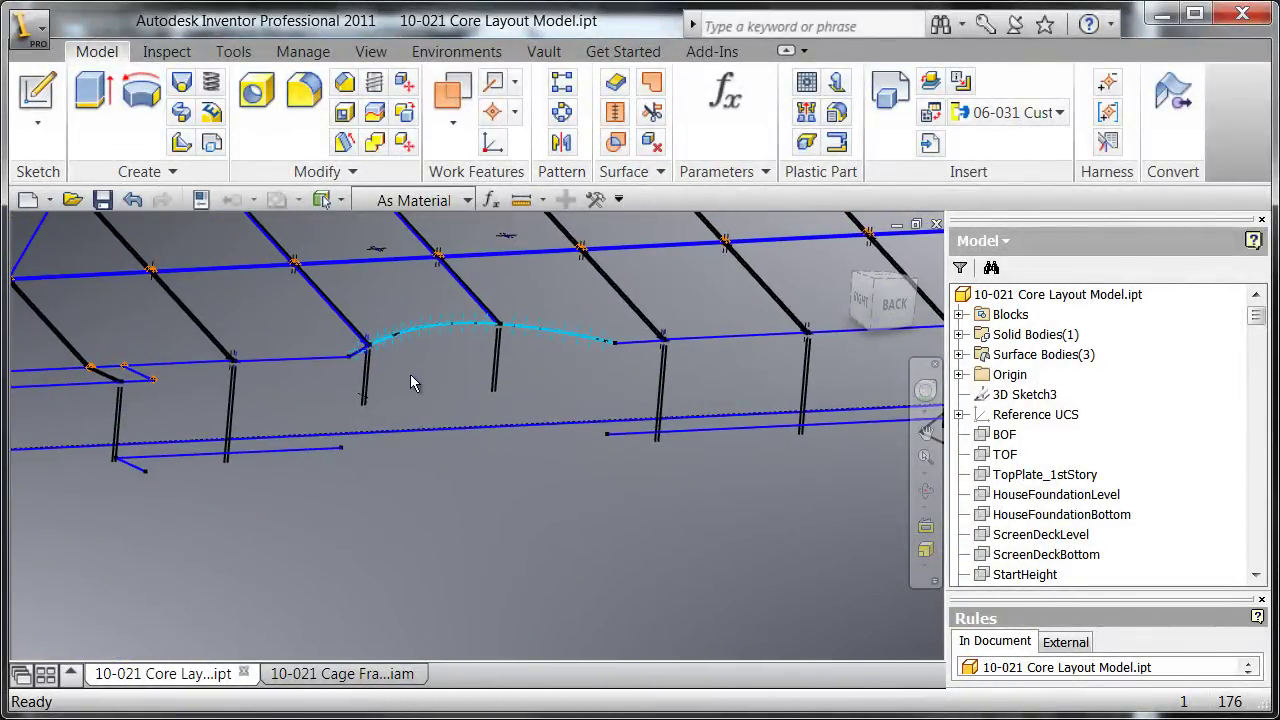
# - Examine the curved eave above the ground arc and where it meets the roof beams and posts
pyautogui.scroll(2, 410, 374)
pyautogui.scroll(4, 410, 374)
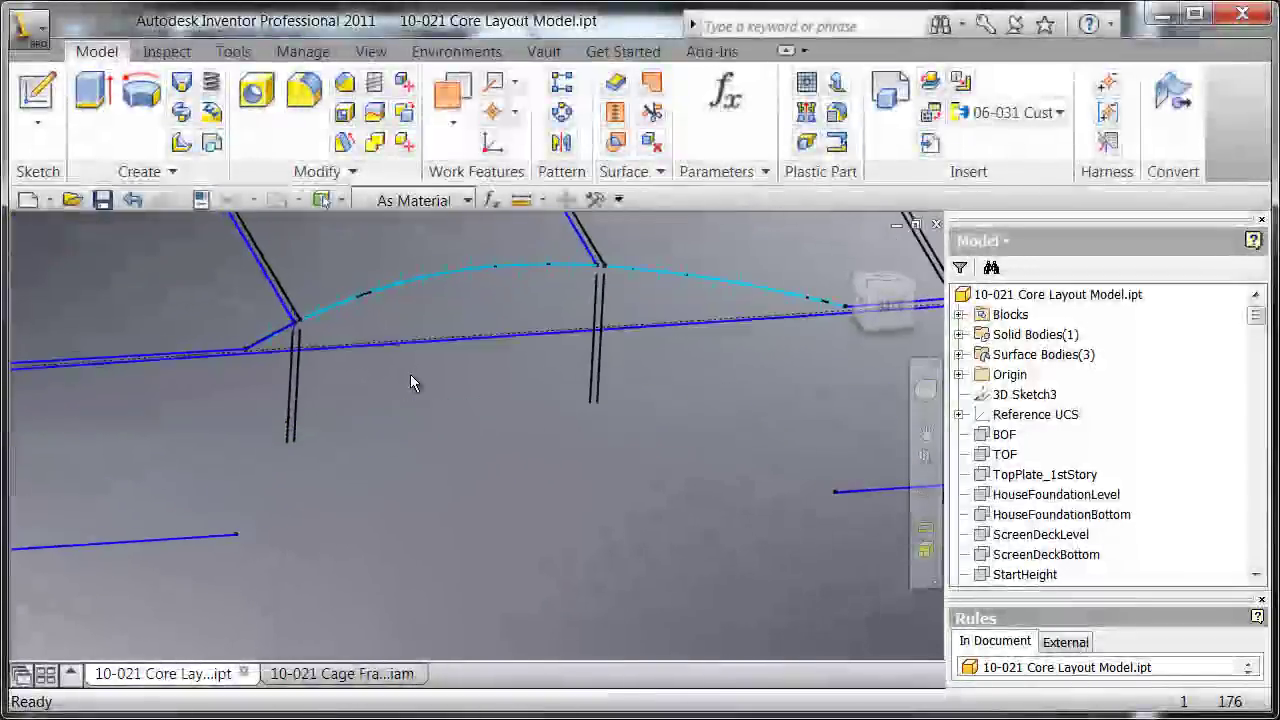
pyautogui.scroll(-6, 370, 380)
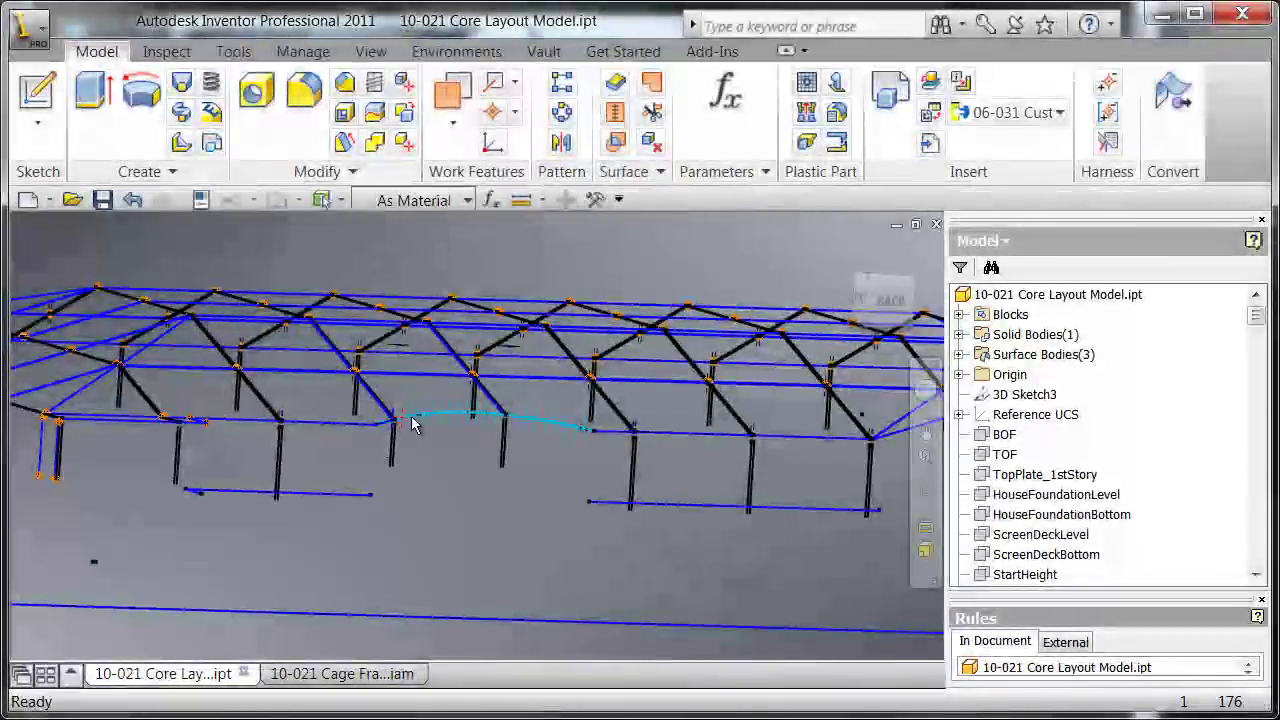
pyautogui.moveTo(641, 422)
pyautogui.keyDown('shift'); pyautogui.mouseDown(button='middle')
pyautogui.moveTo(653, 460)
pyautogui.moveTo(621, 437)
pyautogui.mouseUp(button='middle'); pyautogui.keyUp('shift')
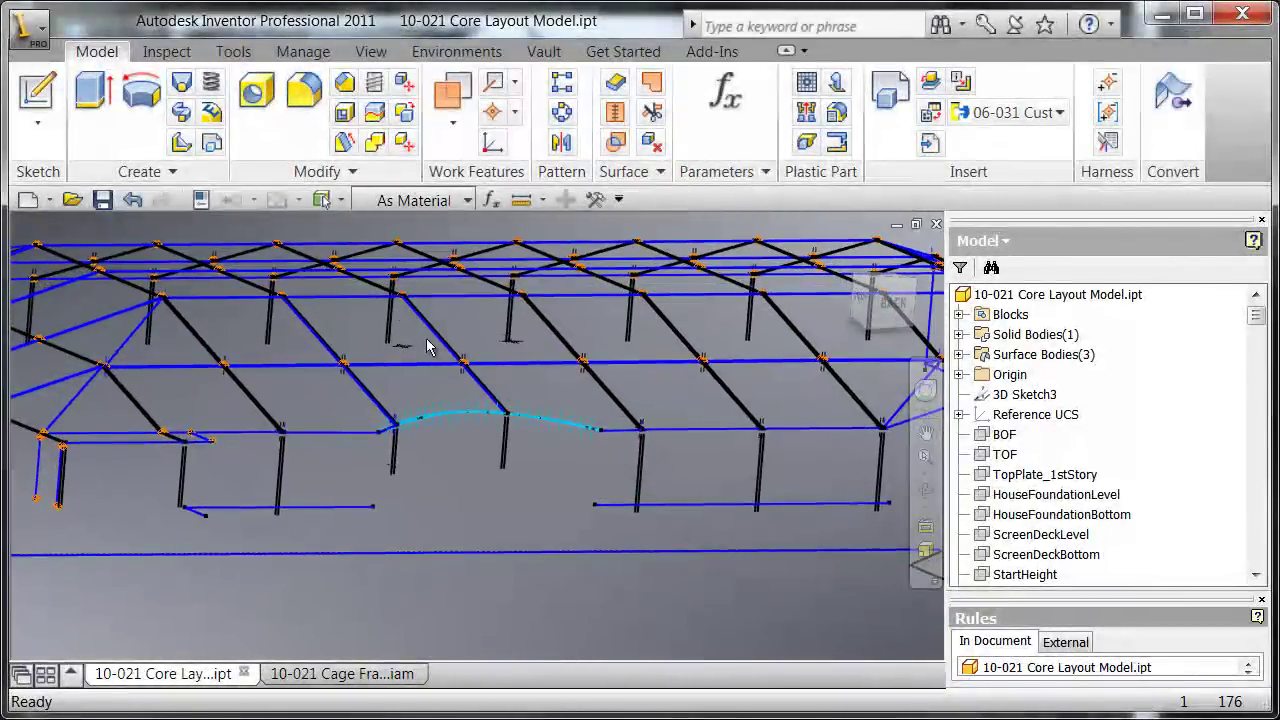
pyautogui.scroll(3, 424, 483)
pyautogui.keyDown('shift'); pyautogui.moveTo(424, 483); pyautogui.dragTo(475, 458, button='middle'); pyautogui.keyUp('shift')
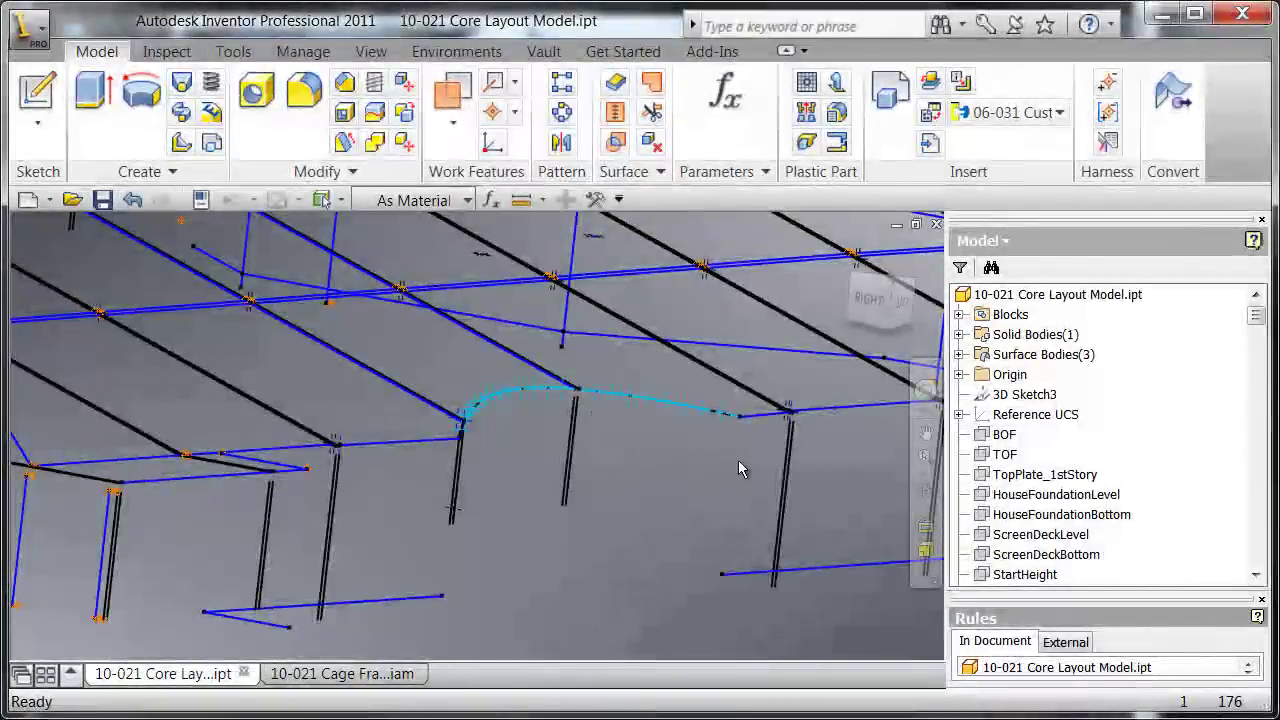
pyautogui.moveTo(752, 478)
pyautogui.keyDown('shift'); pyautogui.mouseDown(button='middle')
pyautogui.moveTo(523, 531)
pyautogui.moveTo(500, 575)
pyautogui.moveTo(459, 598)
pyautogui.mouseUp(button='middle'); pyautogui.keyUp('shift')
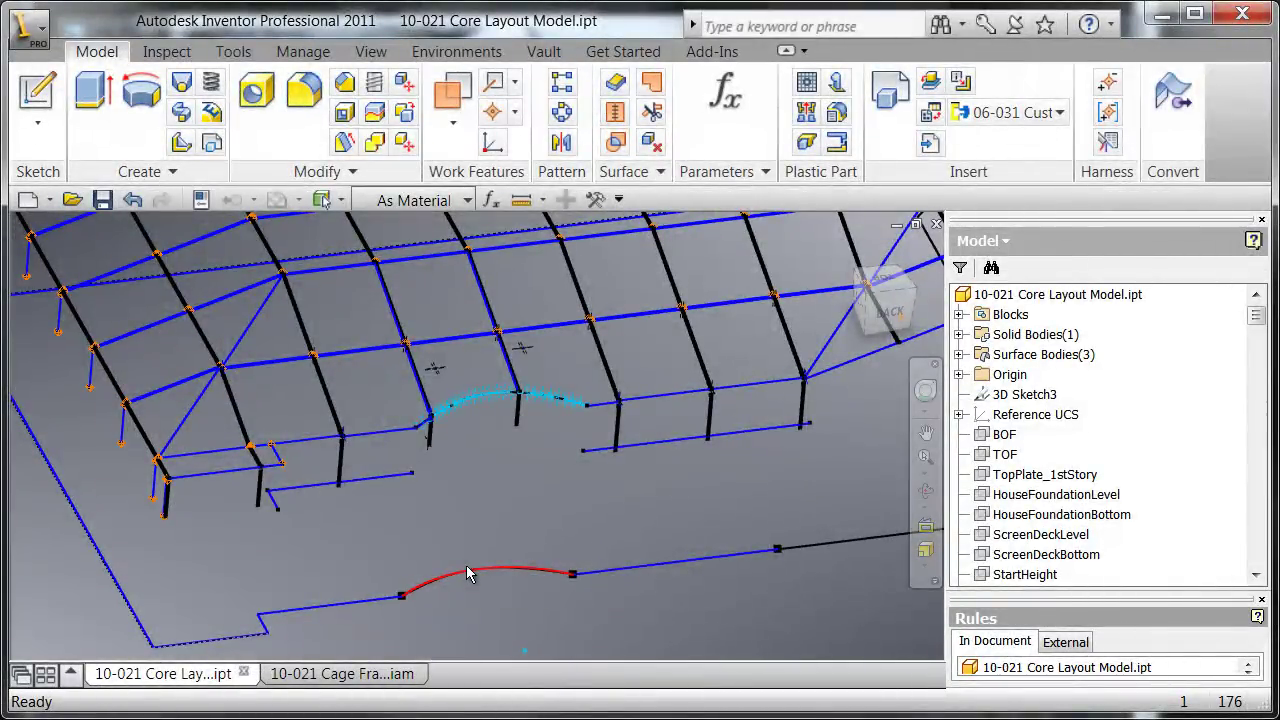
pyautogui.moveTo(456, 497)
pyautogui.keyDown('shift'); pyautogui.mouseDown(button='middle')
pyautogui.moveTo(482, 479)
pyautogui.moveTo(458, 480)
pyautogui.mouseUp(button='middle'); pyautogui.keyUp('shift')
pyautogui.scroll(-3, 458, 480)
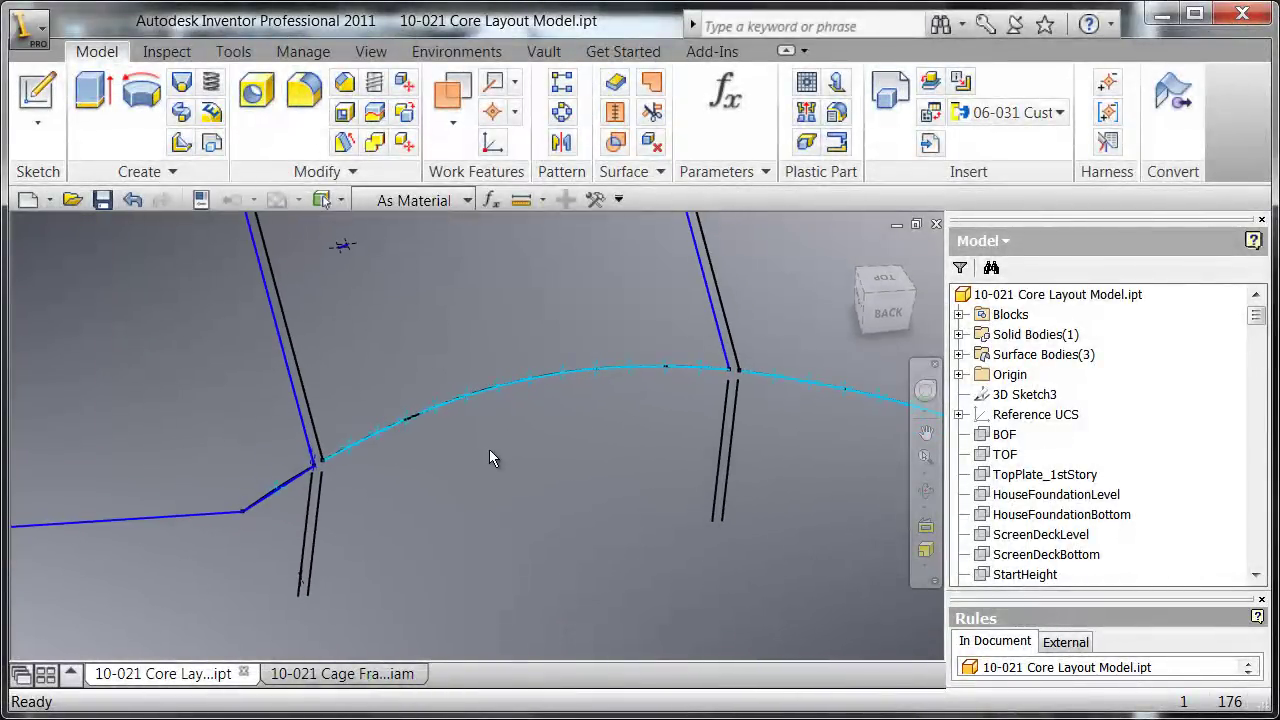
pyautogui.moveTo(446, 462)
pyautogui.keyDown('shift'); pyautogui.mouseDown(button='middle')
pyautogui.moveTo(424, 484)
pyautogui.moveTo(323, 514)
pyautogui.moveTo(343, 512)
pyautogui.moveTo(335, 494)
pyautogui.moveTo(349, 481)
pyautogui.moveTo(371, 491)
pyautogui.mouseUp(button='middle'); pyautogui.keyUp('shift')
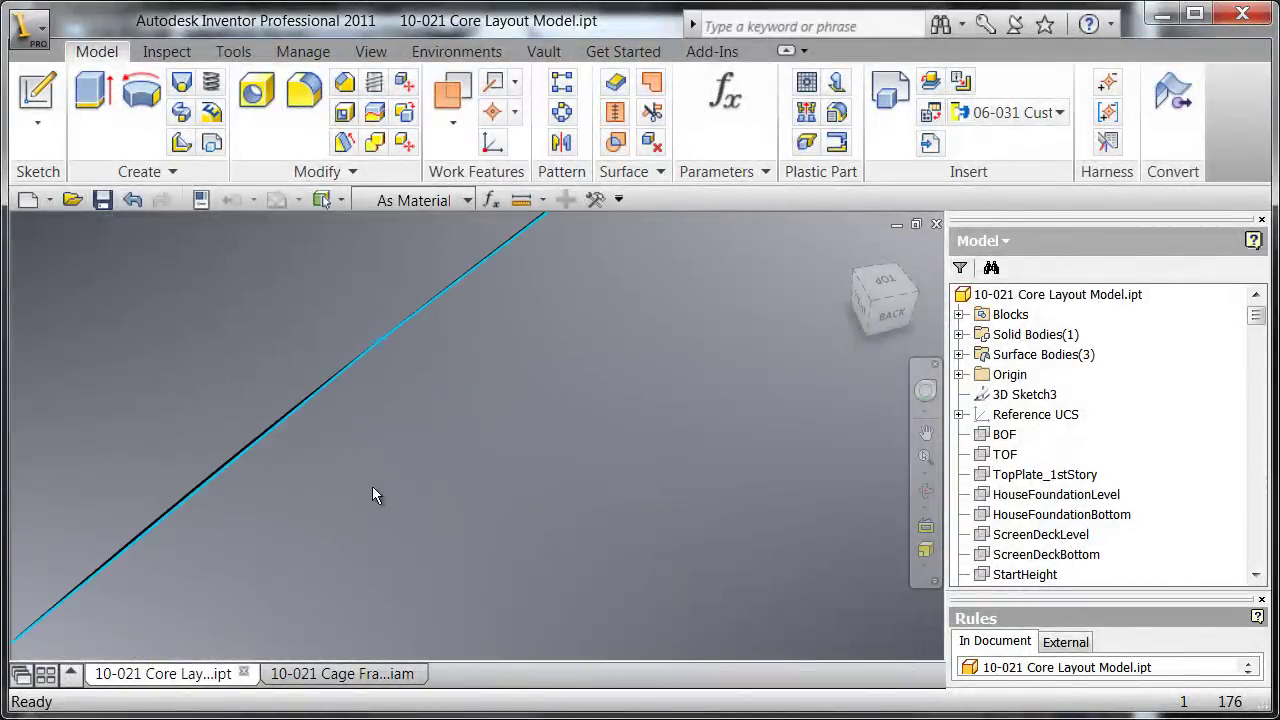
# - Select individual straight segments along the curved eave to check how they approximate the arc
pyautogui.click(255, 444)
pyautogui.click(412, 321)
pyautogui.scroll(-3, 429, 351)
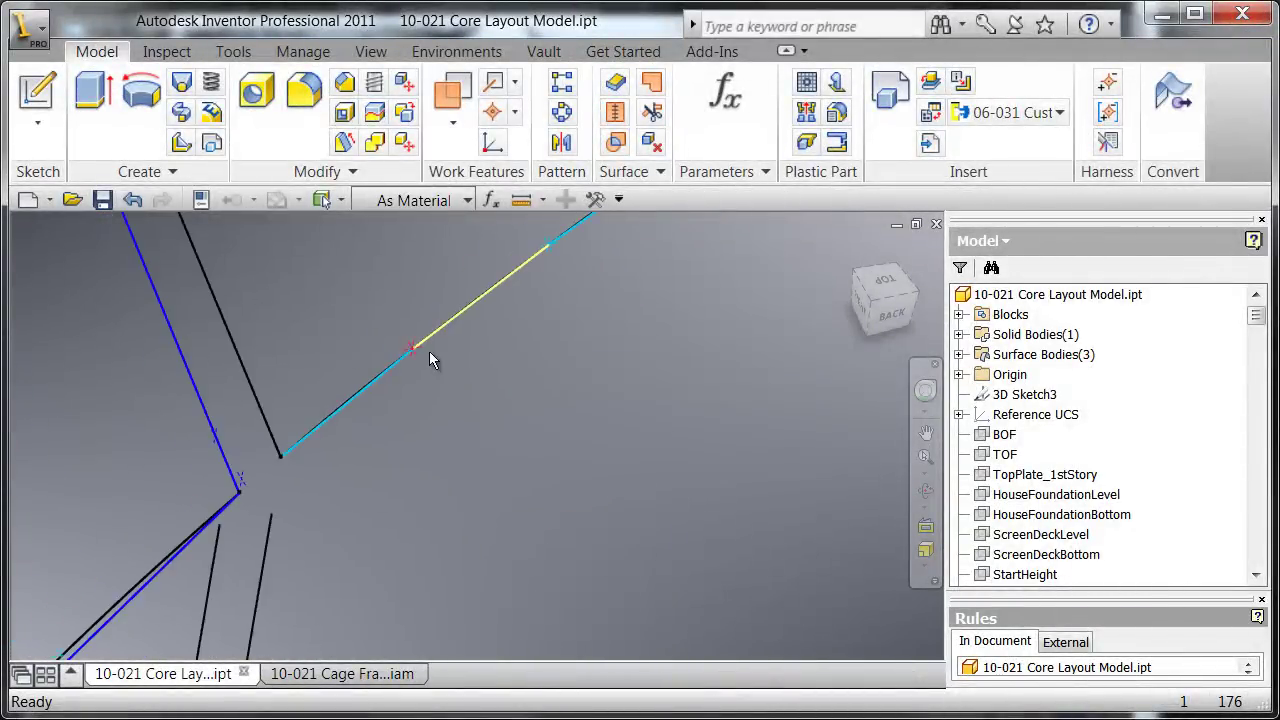
pyautogui.moveTo(521, 351); pyautogui.dragTo(562, 357, button='middle')
pyautogui.scroll(-4, 562, 355)
pyautogui.moveTo(575, 301); pyautogui.dragTo(450, 386, button='middle')
pyautogui.scroll(3, 429, 403)
pyautogui.click(455, 389)
pyautogui.scroll(-3, 465, 395)
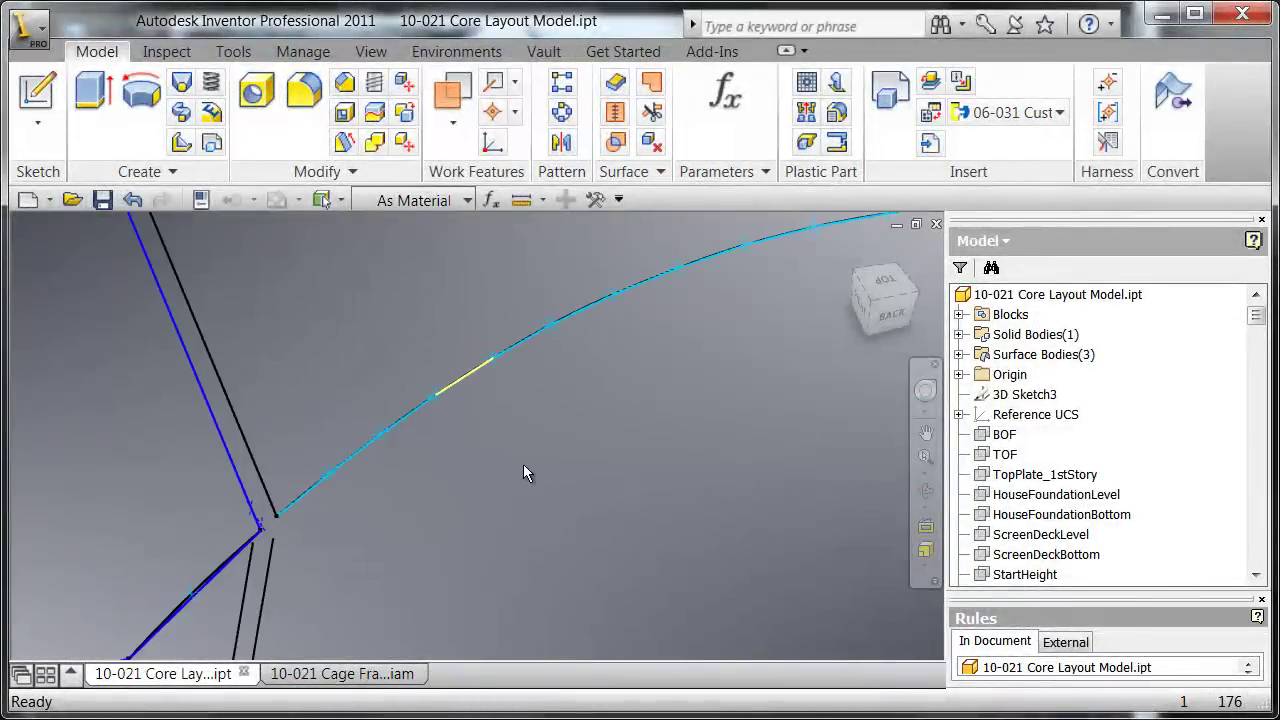
pyautogui.scroll(-3, 523, 464)
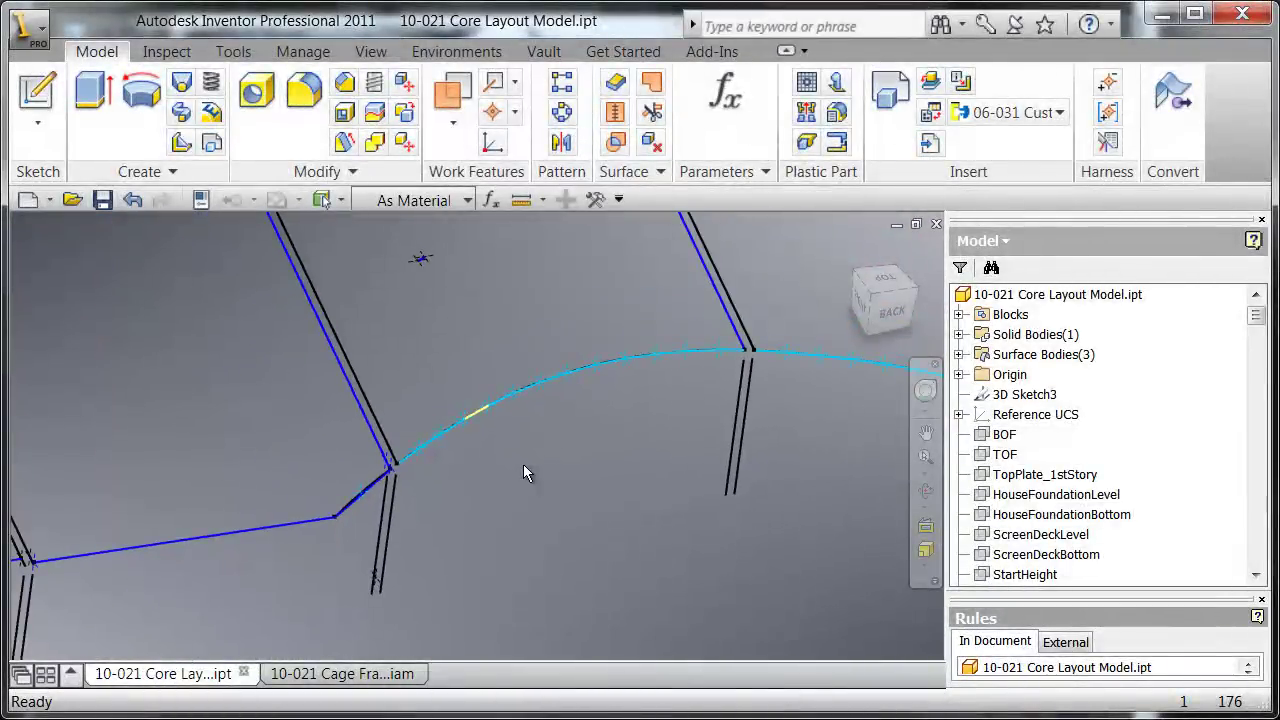
pyautogui.scroll(-3, 526, 465)
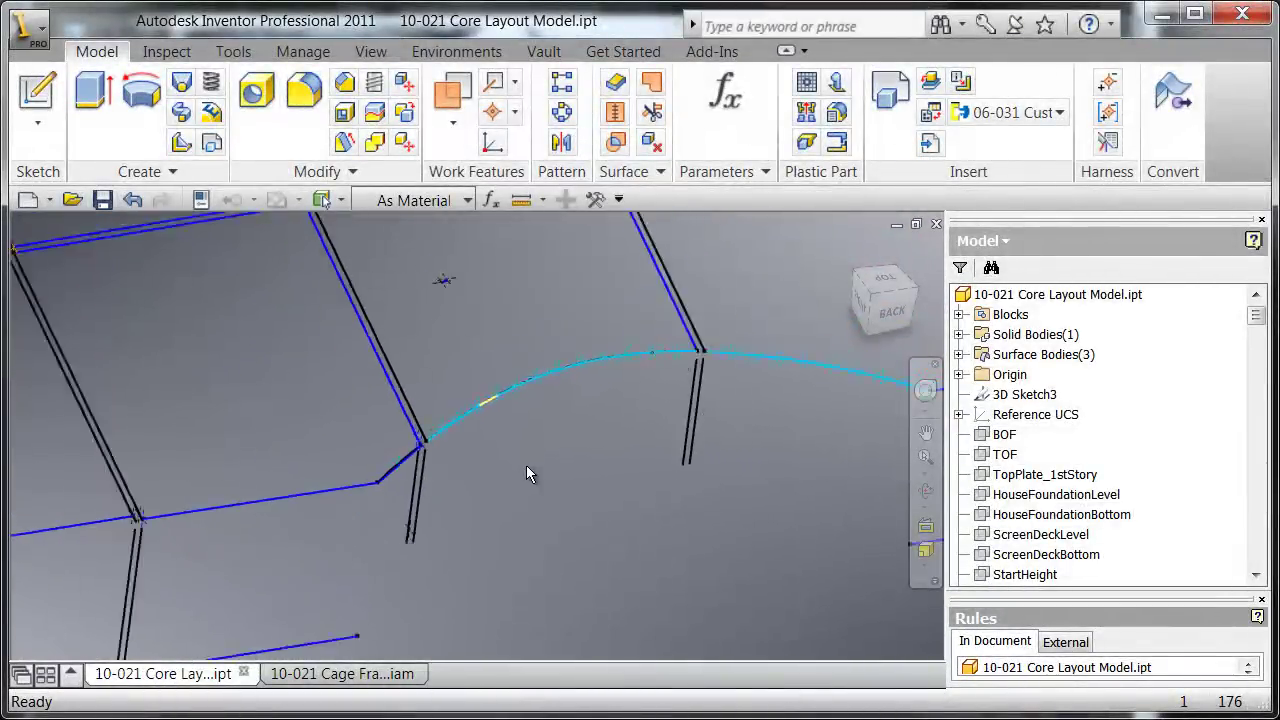
# - Switch to the 10-021 Cage Frame assembly and examine the curved eave gap between the existing roof beams and posts
pyautogui.click(342, 674)
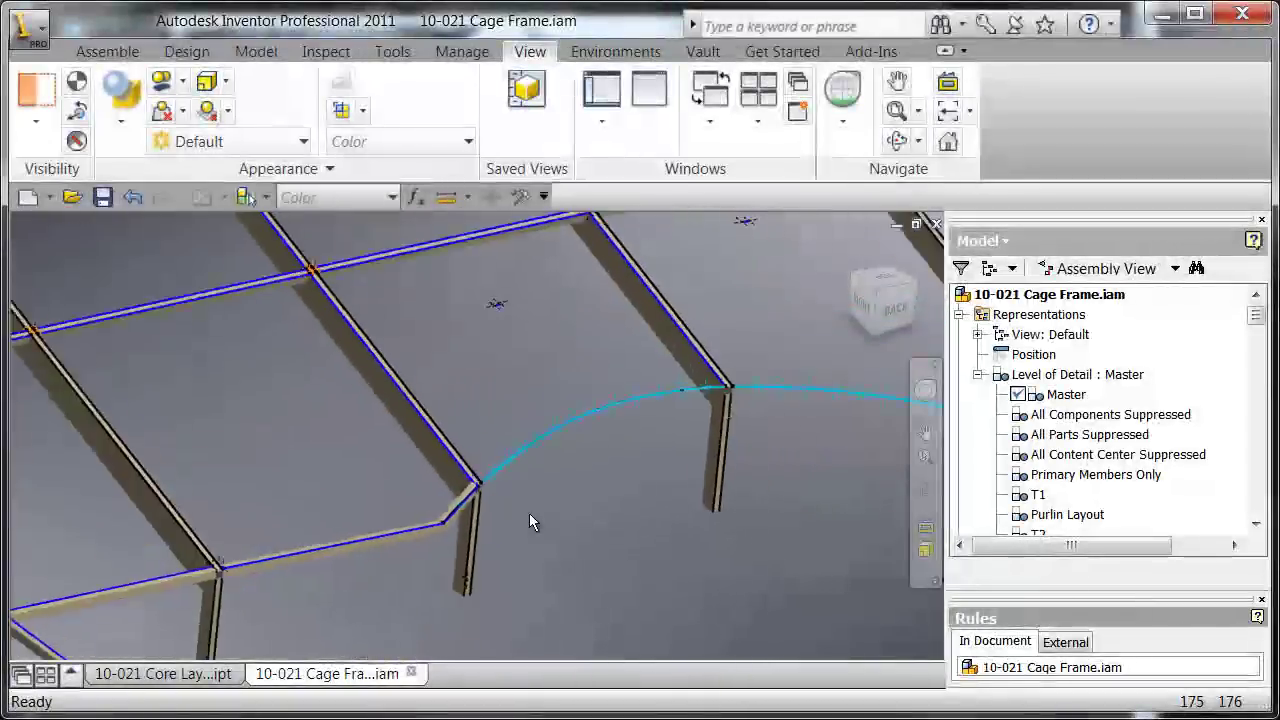
pyautogui.keyDown('shift'); pyautogui.moveTo(529, 513); pyautogui.dragTo(469, 612, button='middle'); pyautogui.keyUp('shift')
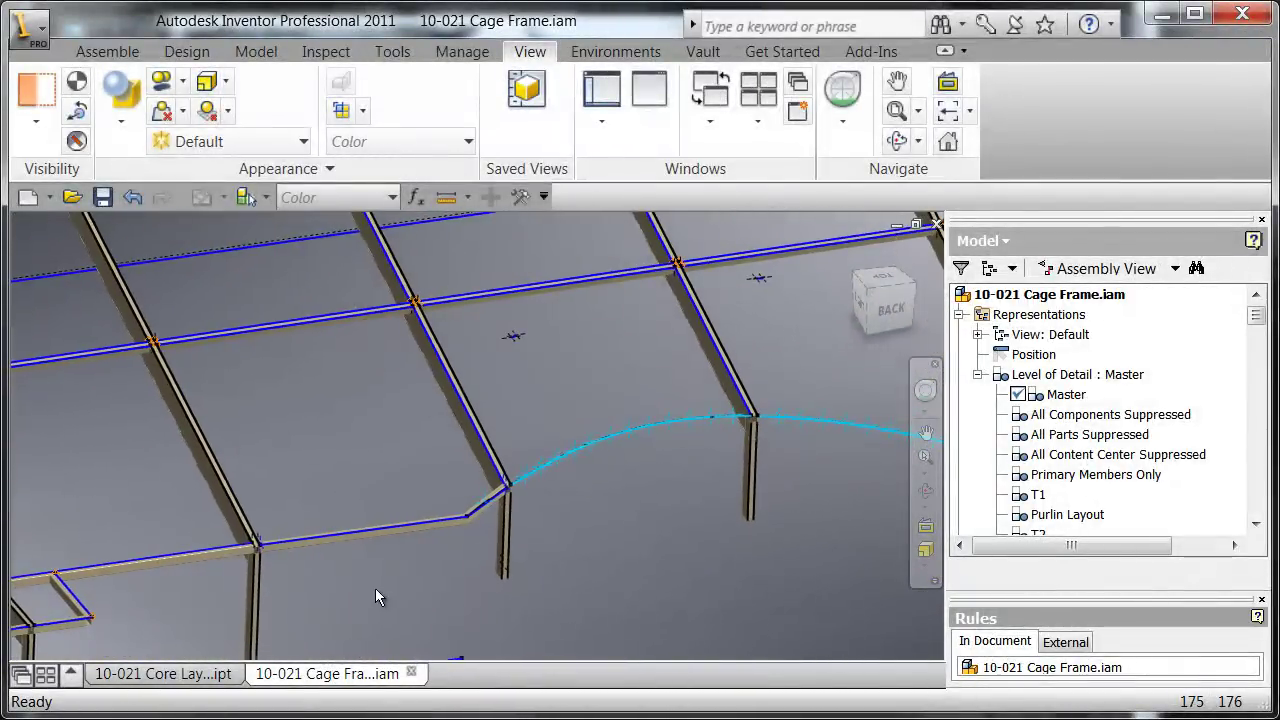
pyautogui.scroll(2, 350, 588)
pyautogui.scroll(-6, 404, 603)
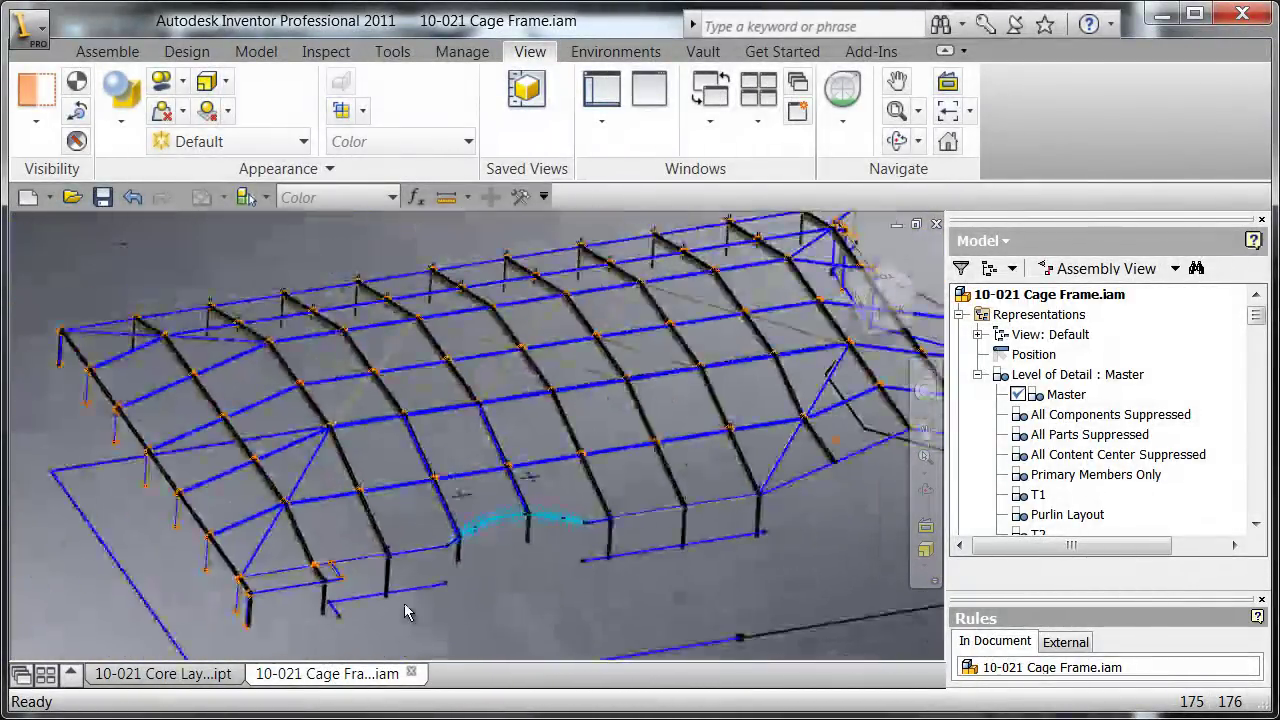
pyautogui.keyDown('shift'); pyautogui.moveTo(404, 604); pyautogui.dragTo(446, 623, button='middle'); pyautogui.keyUp('shift')
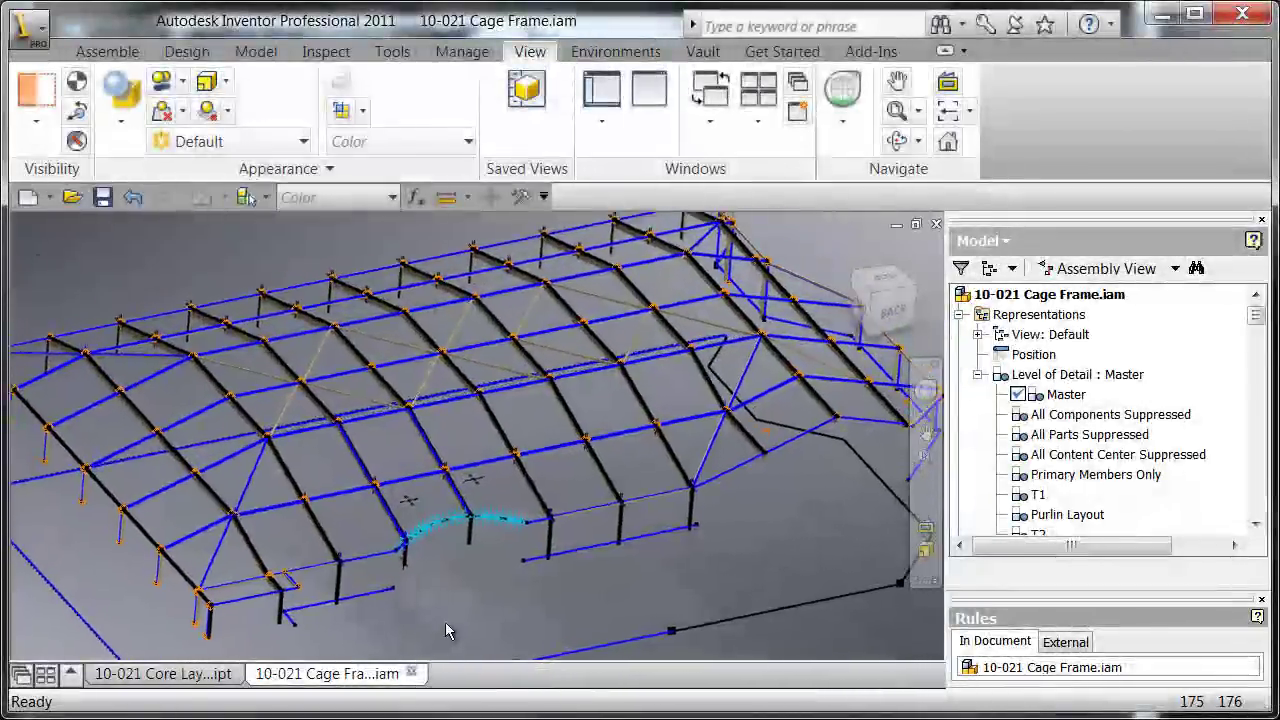
pyautogui.scroll(1, 446, 622)
pyautogui.keyDown('shift'); pyautogui.moveTo(530, 528); pyautogui.dragTo(516, 577, button='middle'); pyautogui.keyUp('shift')
pyautogui.scroll(4, 471, 565)
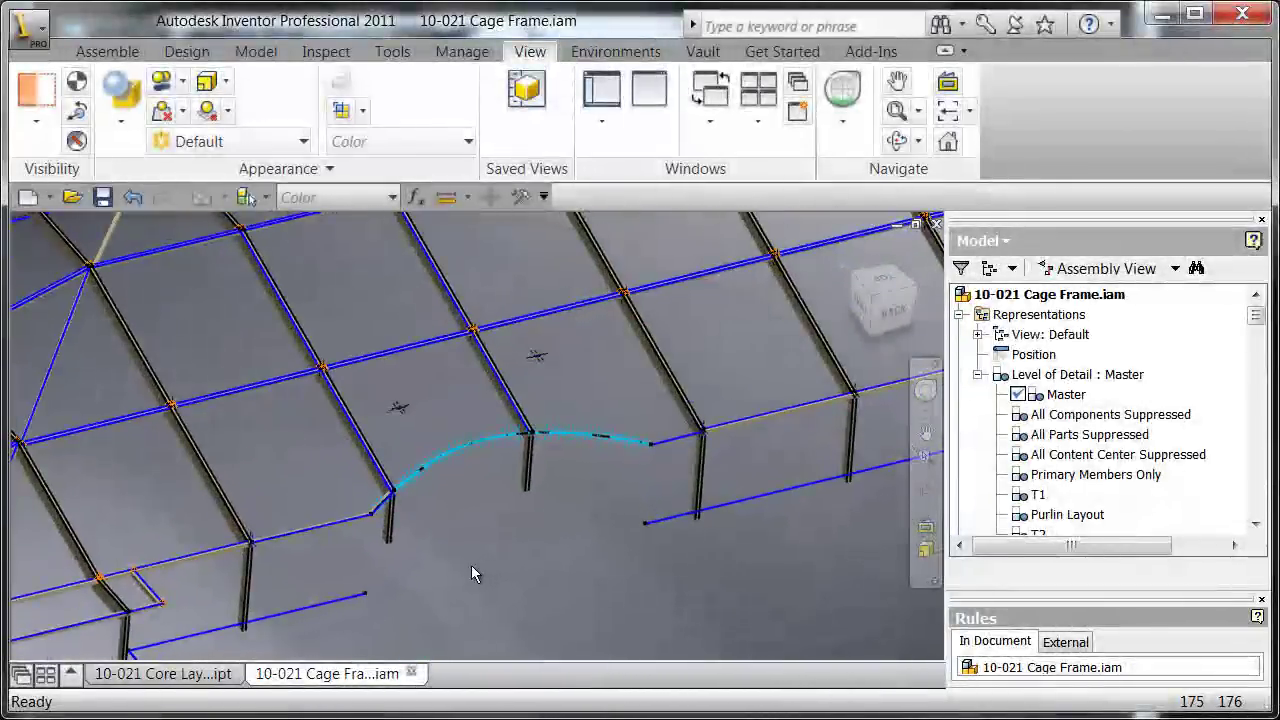
# - Start inserting frame members using the Screen Enclosure standard, the 2x2 demo example family and size (Unnamed 1)
pyautogui.click(185, 52)
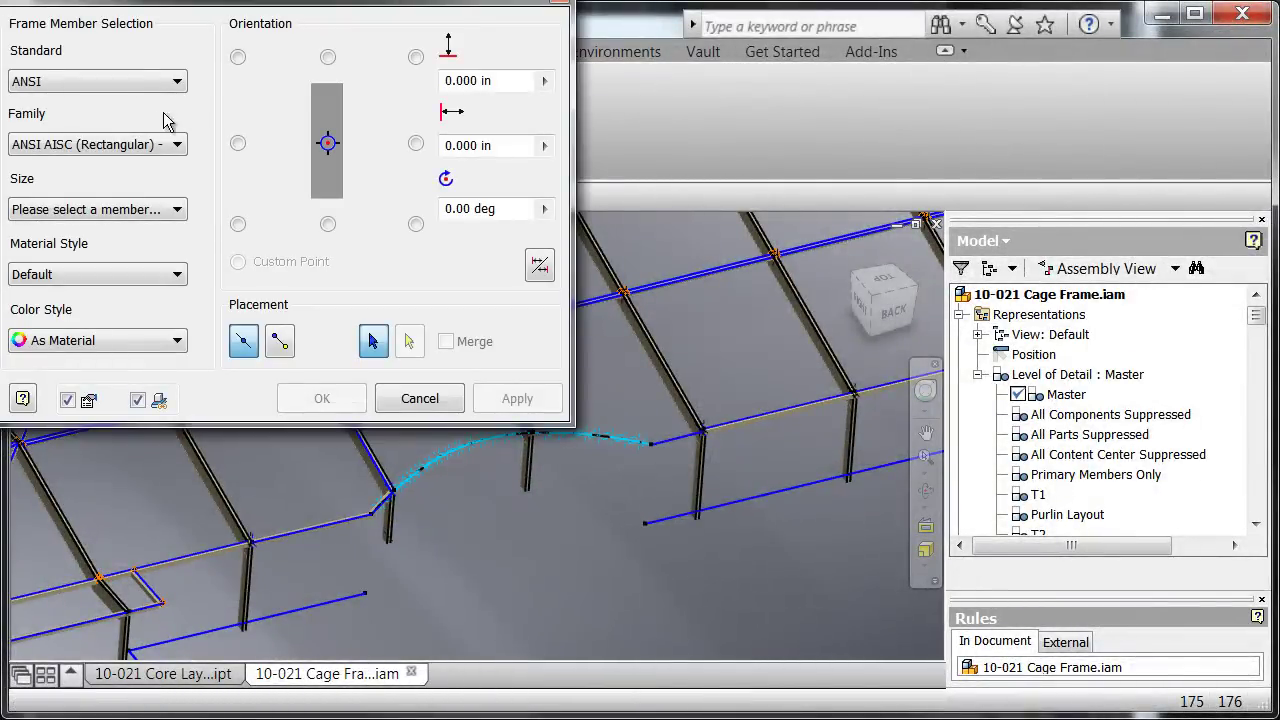
pyautogui.click(130, 83)
pyautogui.click(110, 117)
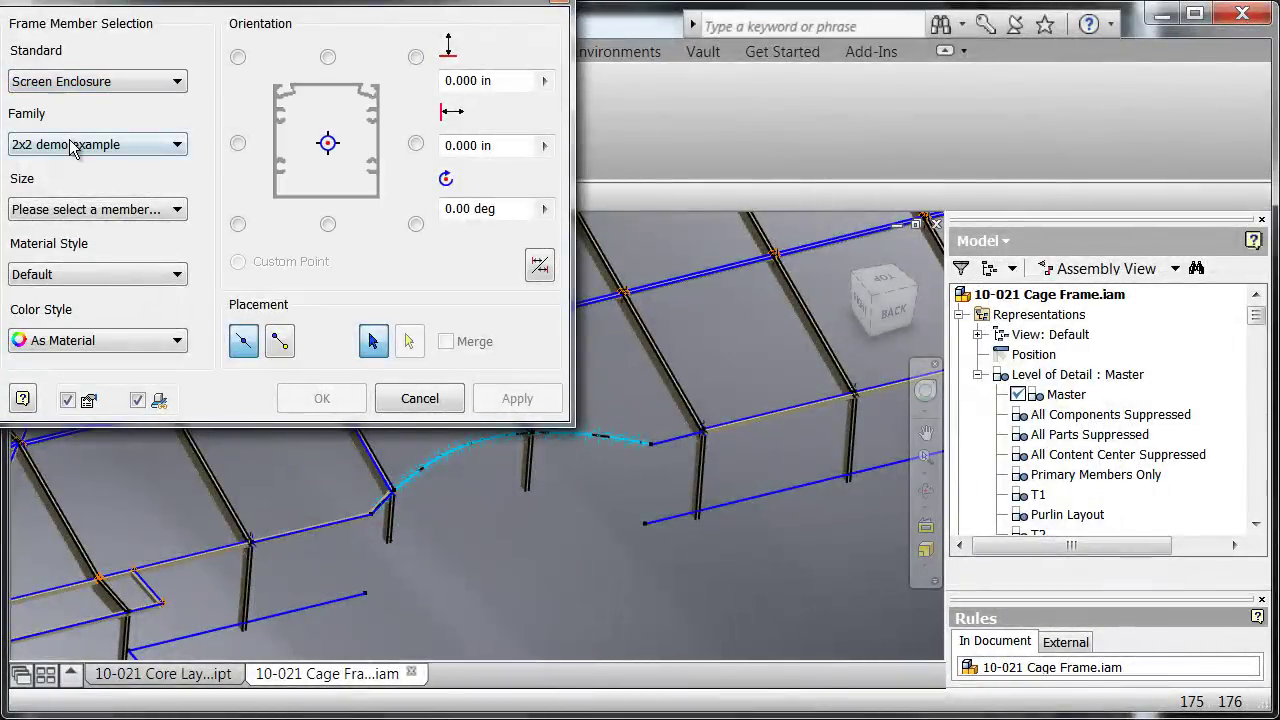
pyautogui.click(72, 208)
pyautogui.click(75, 229)
# - Set the frame member's material style to Aluminum-6061 and its color style to Beige (Dark)
pyautogui.click(115, 275)
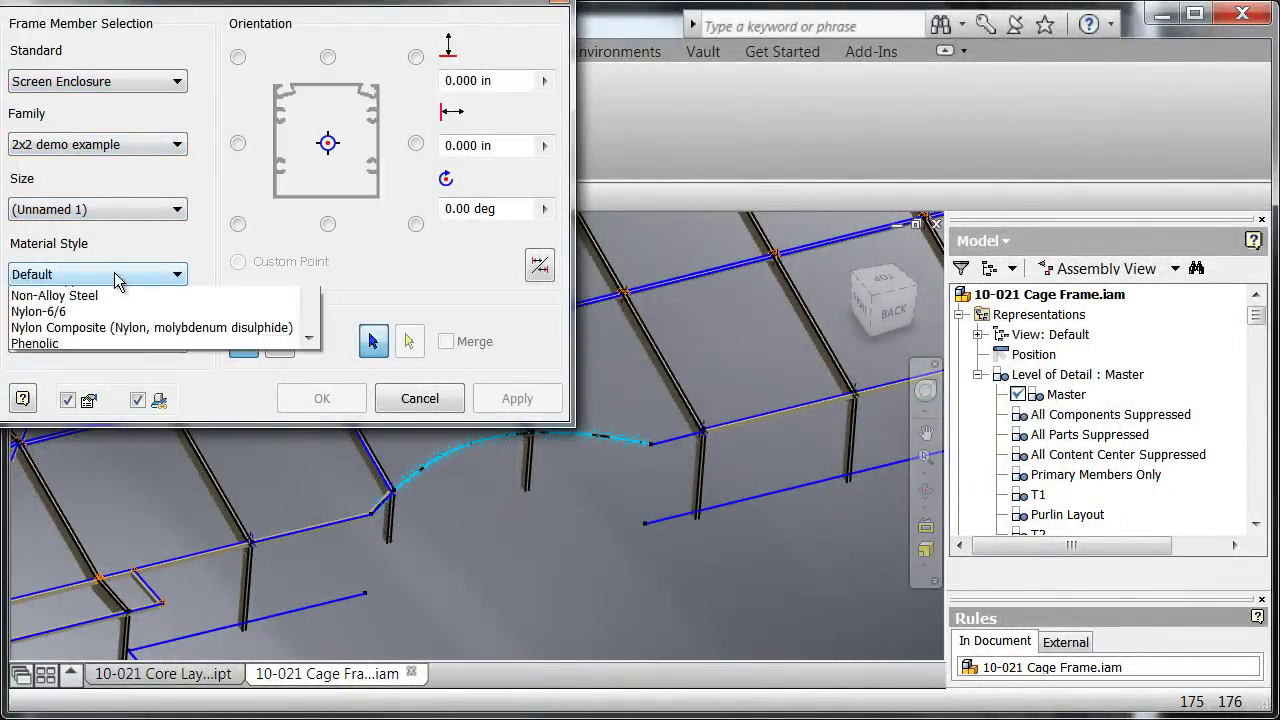
pyautogui.moveTo(310, 372); pyautogui.dragTo(307, 308)
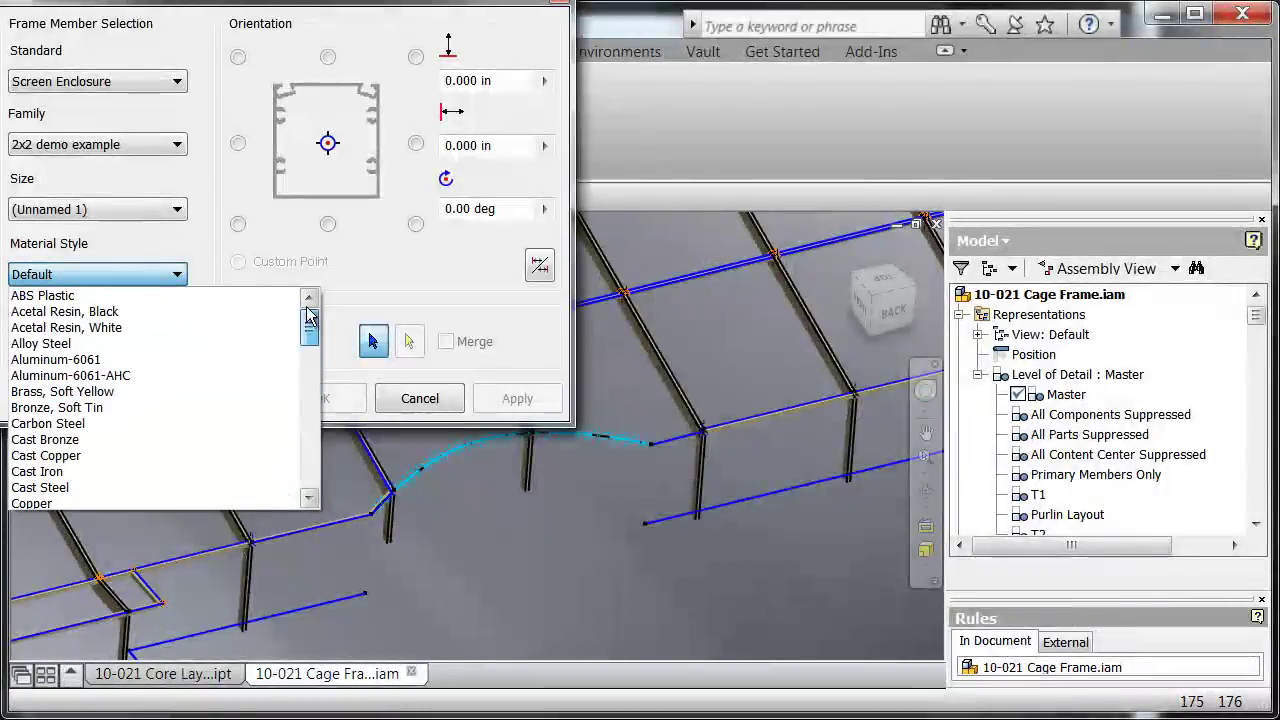
pyautogui.click(92, 359)
pyautogui.click(77, 341)
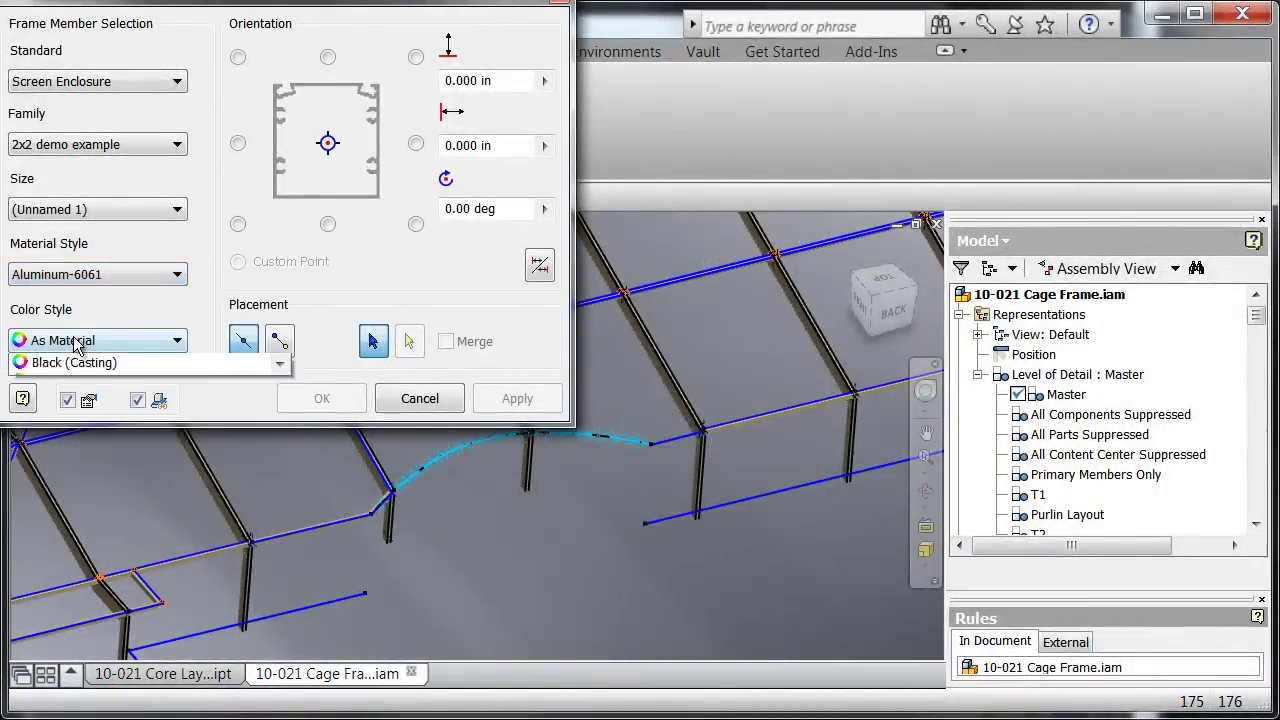
pyautogui.click(85, 496)
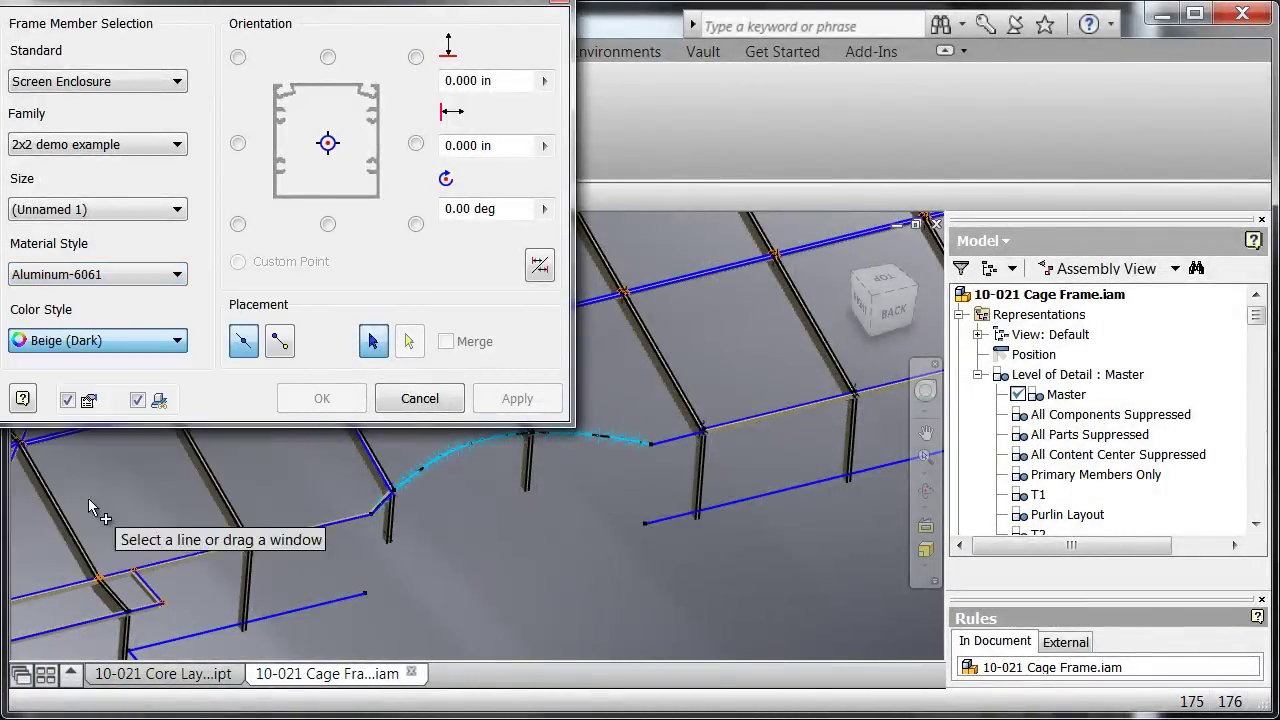
# - Use Chain Select to pick the whole run of straight segments along the curved eave for frame member placement
pyautogui.moveTo(470, 495)
pyautogui.keyDown('shift'); pyautogui.mouseDown(button='middle')
pyautogui.moveTo(426, 480)
pyautogui.moveTo(455, 514)
pyautogui.mouseUp(button='middle'); pyautogui.keyUp('shift')
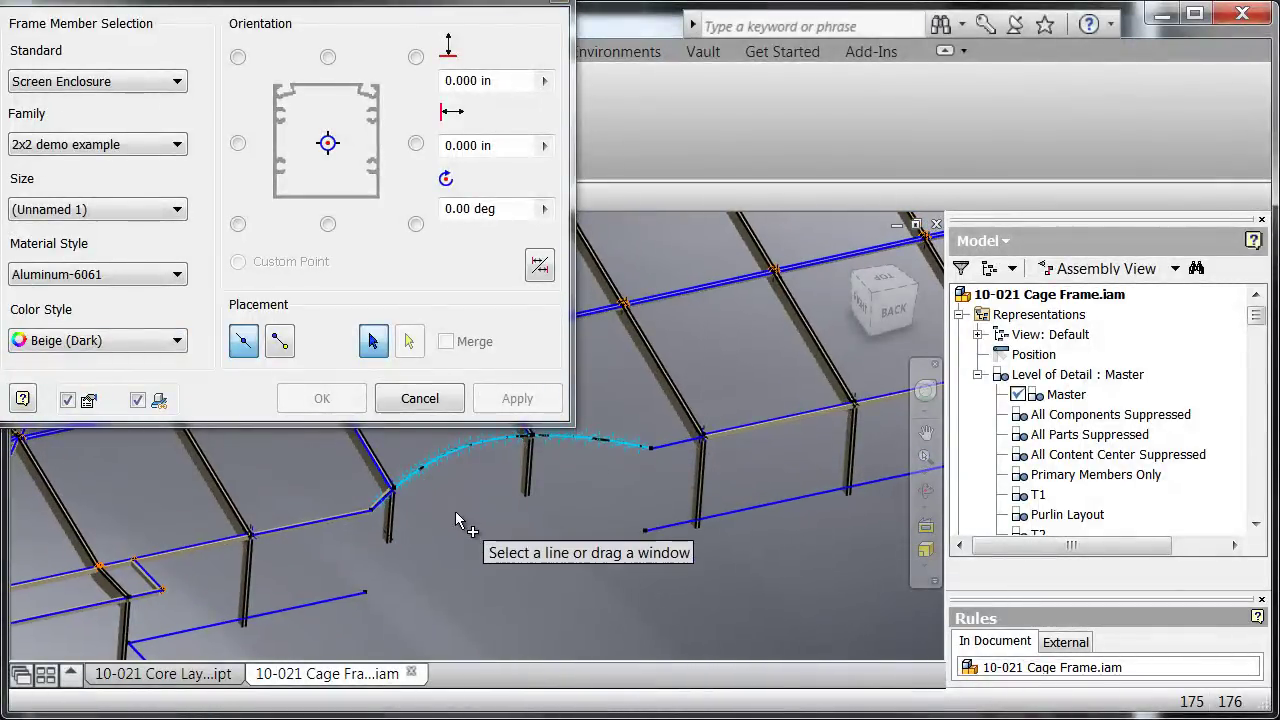
pyautogui.rightClick(459, 508)
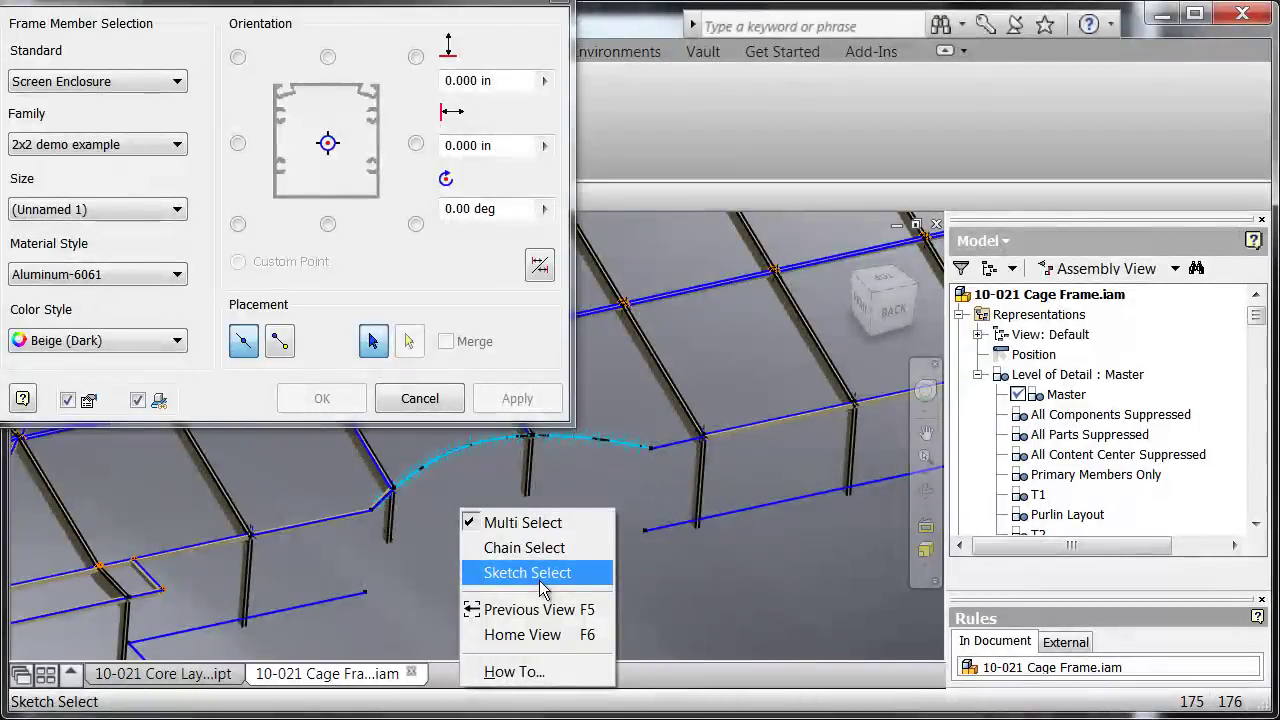
pyautogui.click(524, 547)
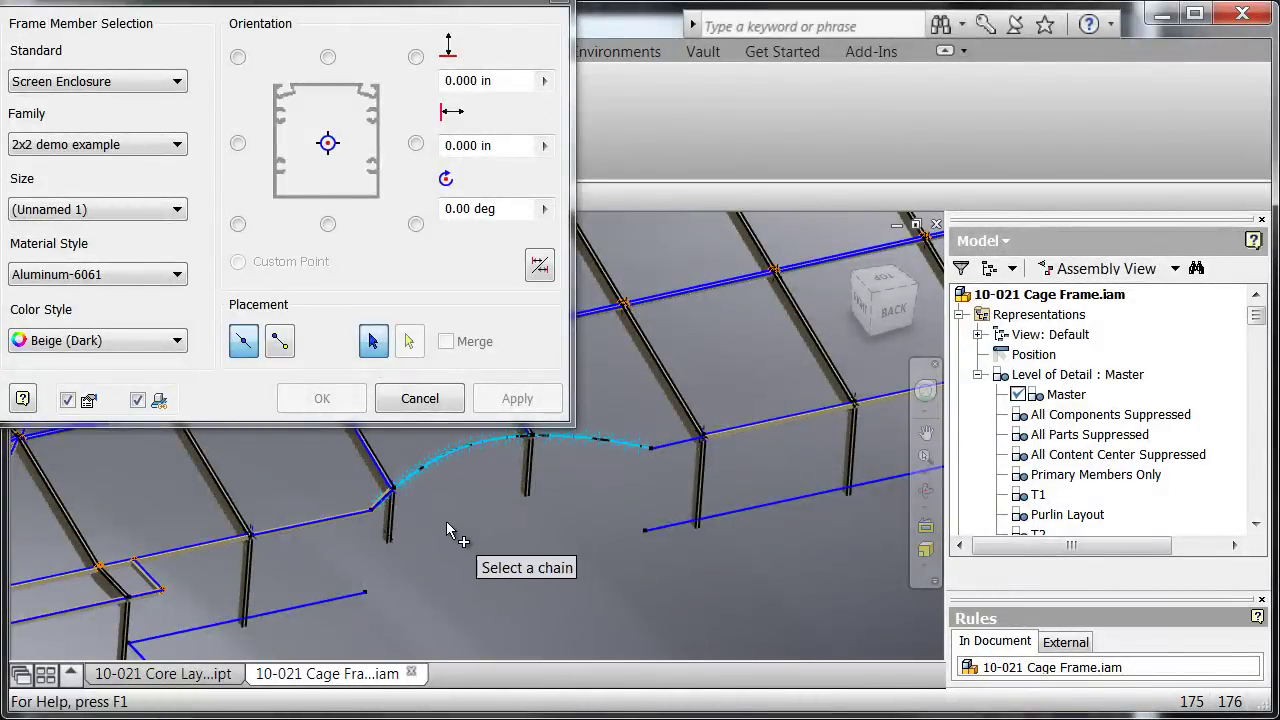
pyautogui.moveTo(446, 521)
pyautogui.keyDown('shift'); pyautogui.mouseDown(button='middle')
pyautogui.moveTo(464, 519)
pyautogui.moveTo(456, 530)
pyautogui.mouseUp(button='middle'); pyautogui.keyUp('shift')
pyautogui.scroll(3, 464, 519)
pyautogui.scroll(3, 455, 537)
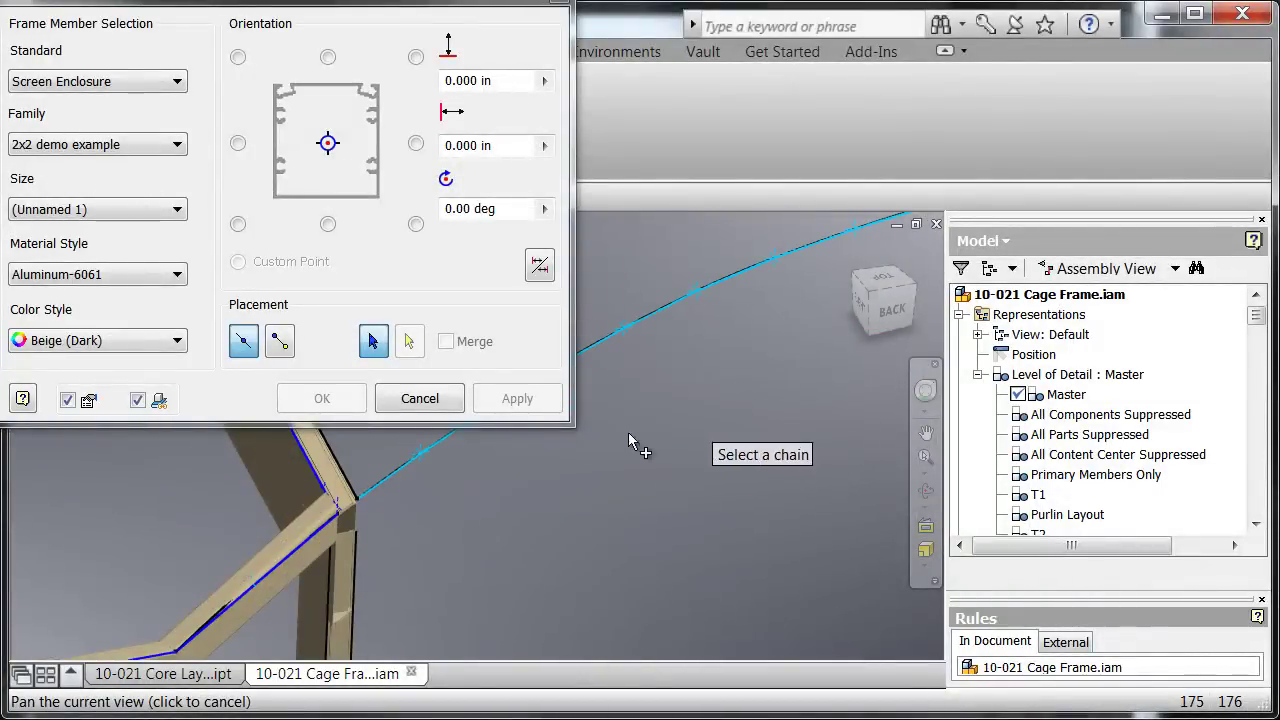
pyautogui.moveTo(628, 432); pyautogui.dragTo(390, 543)
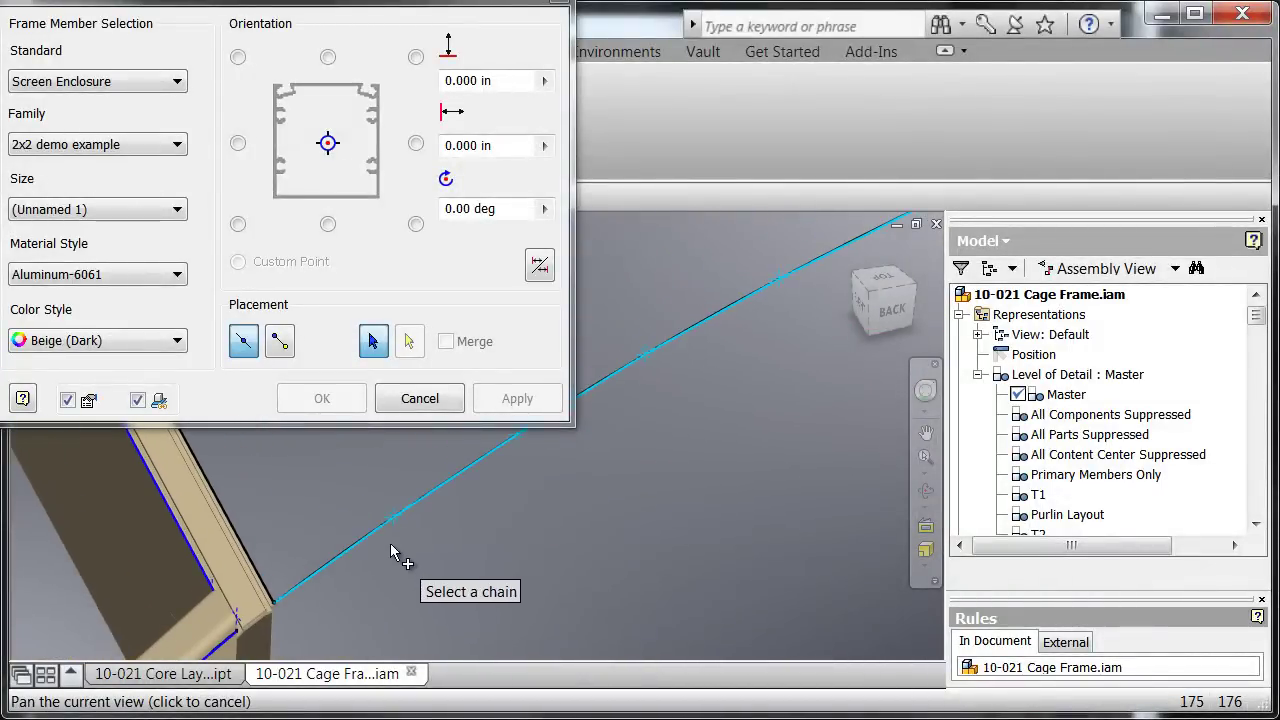
pyautogui.click(365, 543)
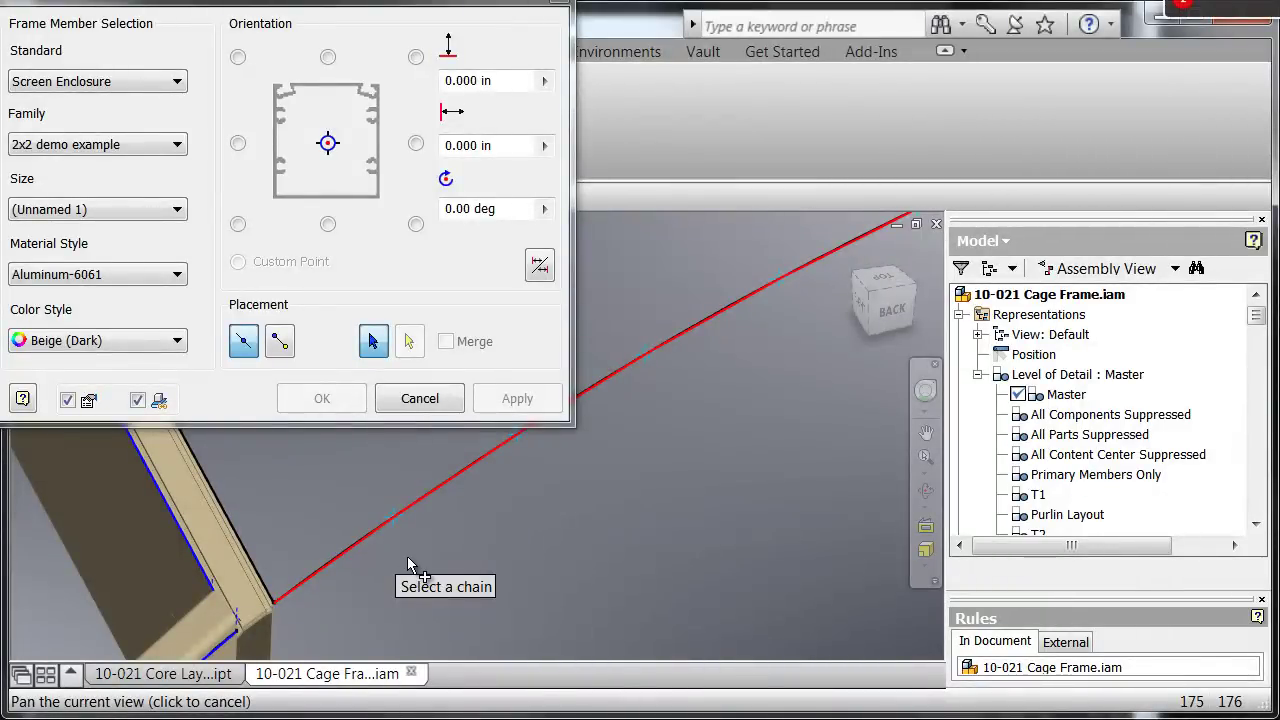
pyautogui.click(408, 562)
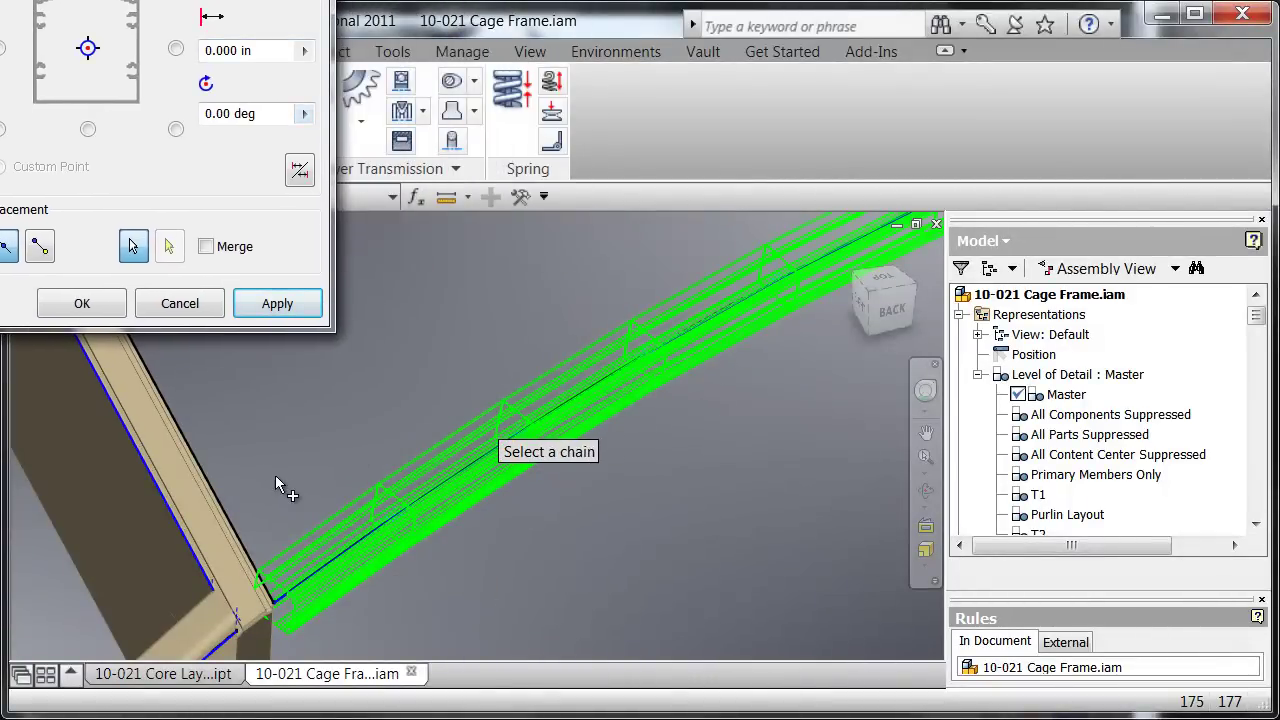
# - Mirror the profile, rotate it 90 degrees, and create the frame members along the curved eave chain
pyautogui.moveTo(410, 585); pyautogui.dragTo(608, 524, button='middle')
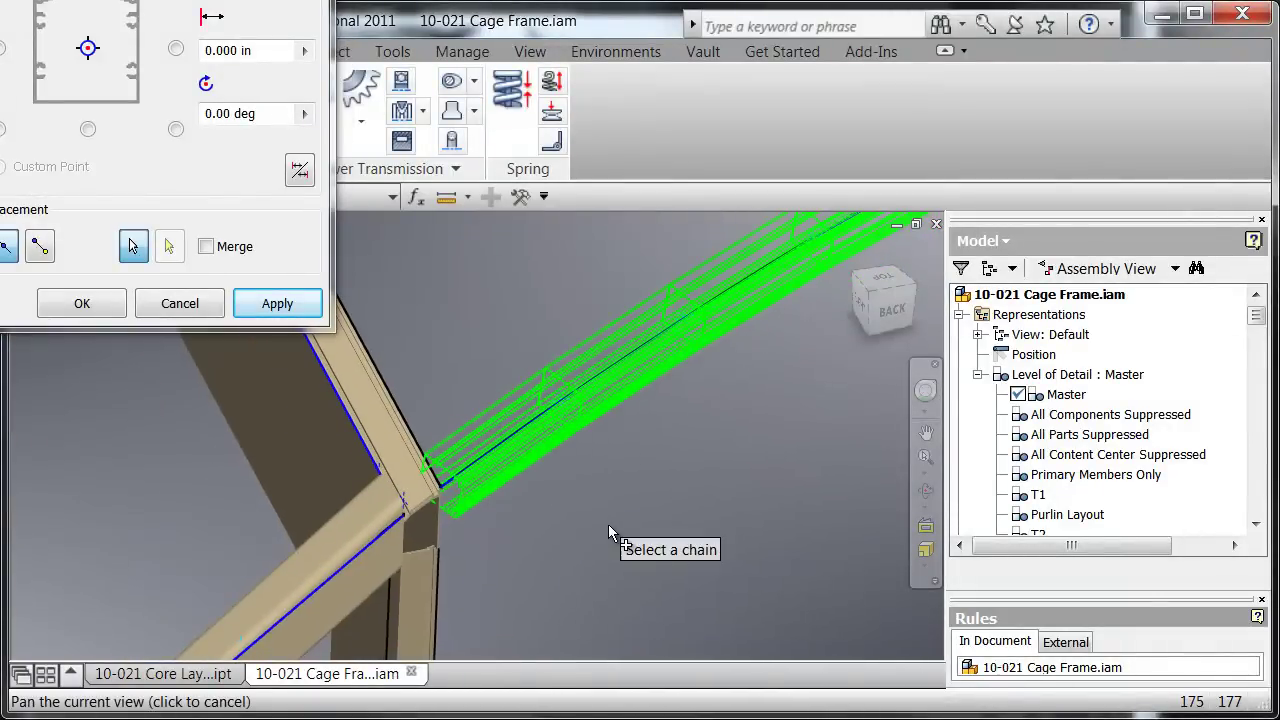
pyautogui.press('F5')
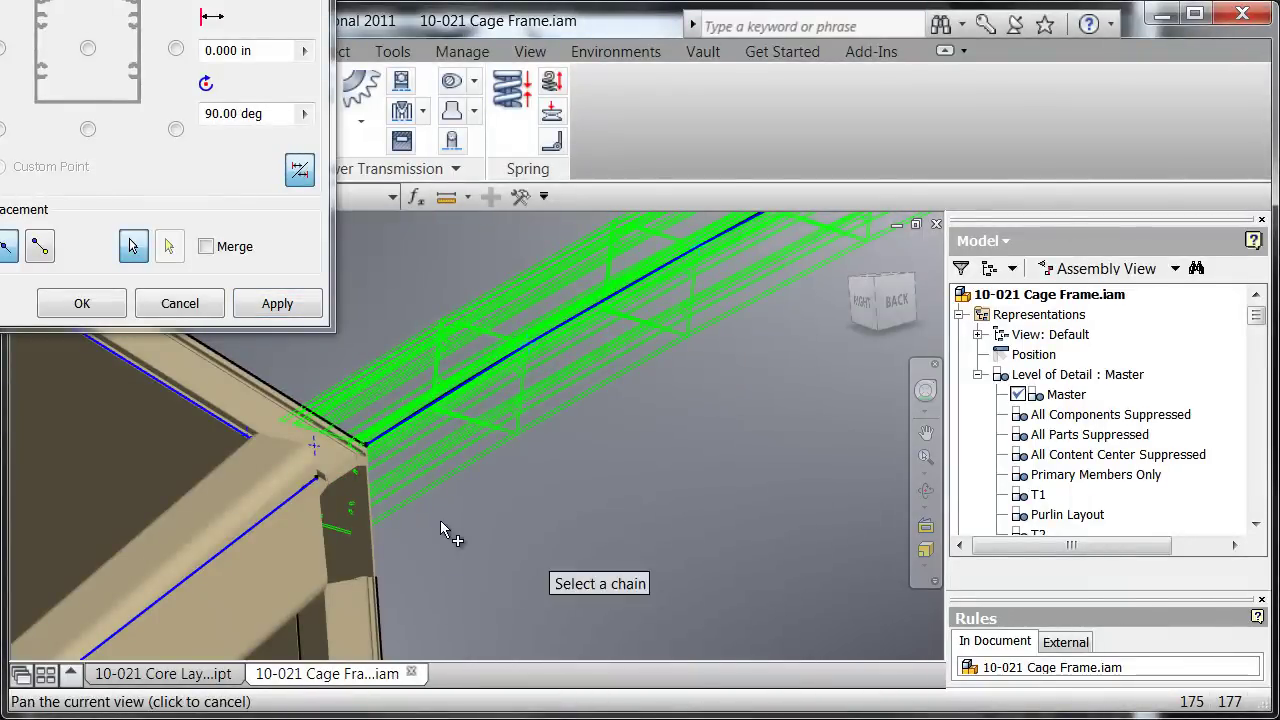
pyautogui.scroll(3, 415, 352)
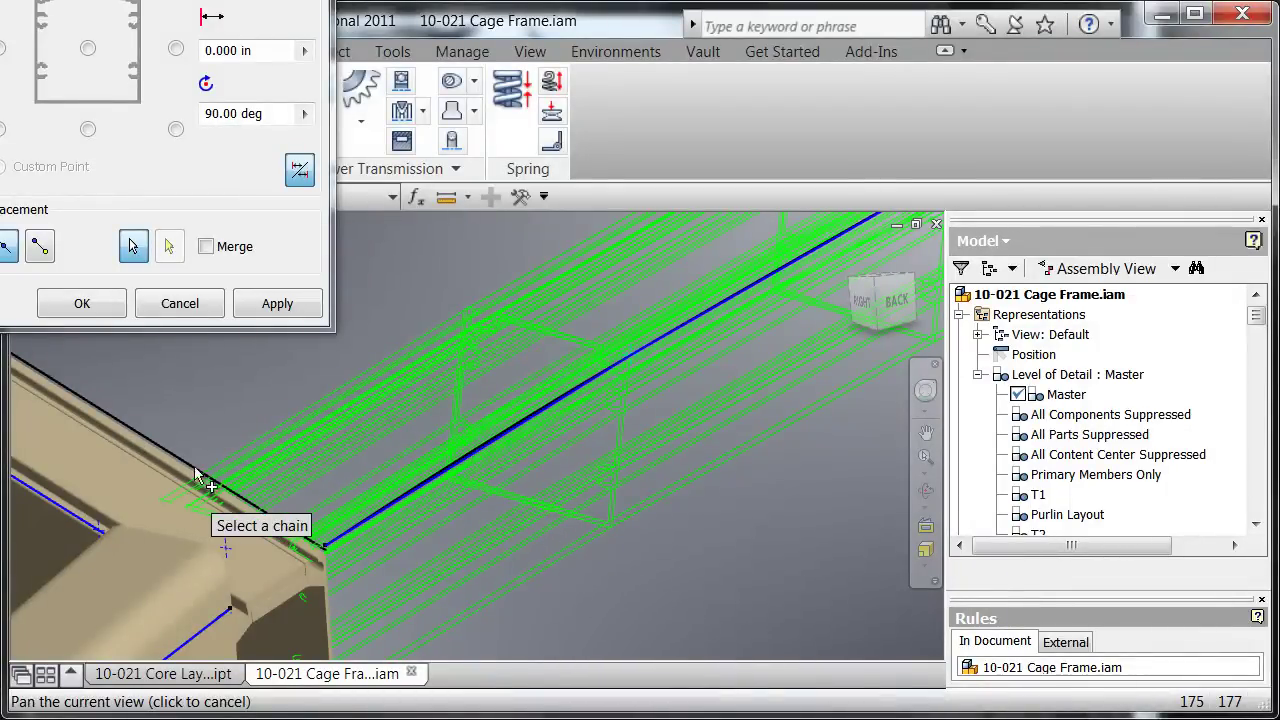
pyautogui.scroll(4, 420, 456)
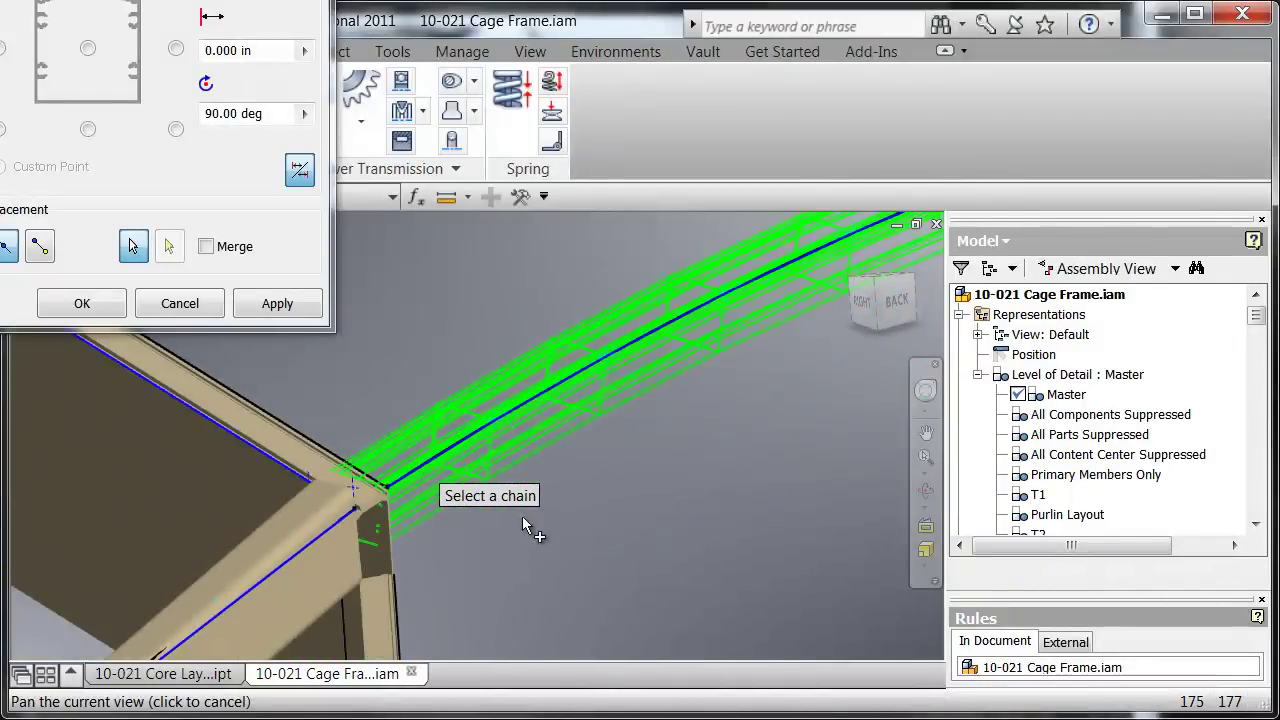
pyautogui.scroll(-2, 714, 480)
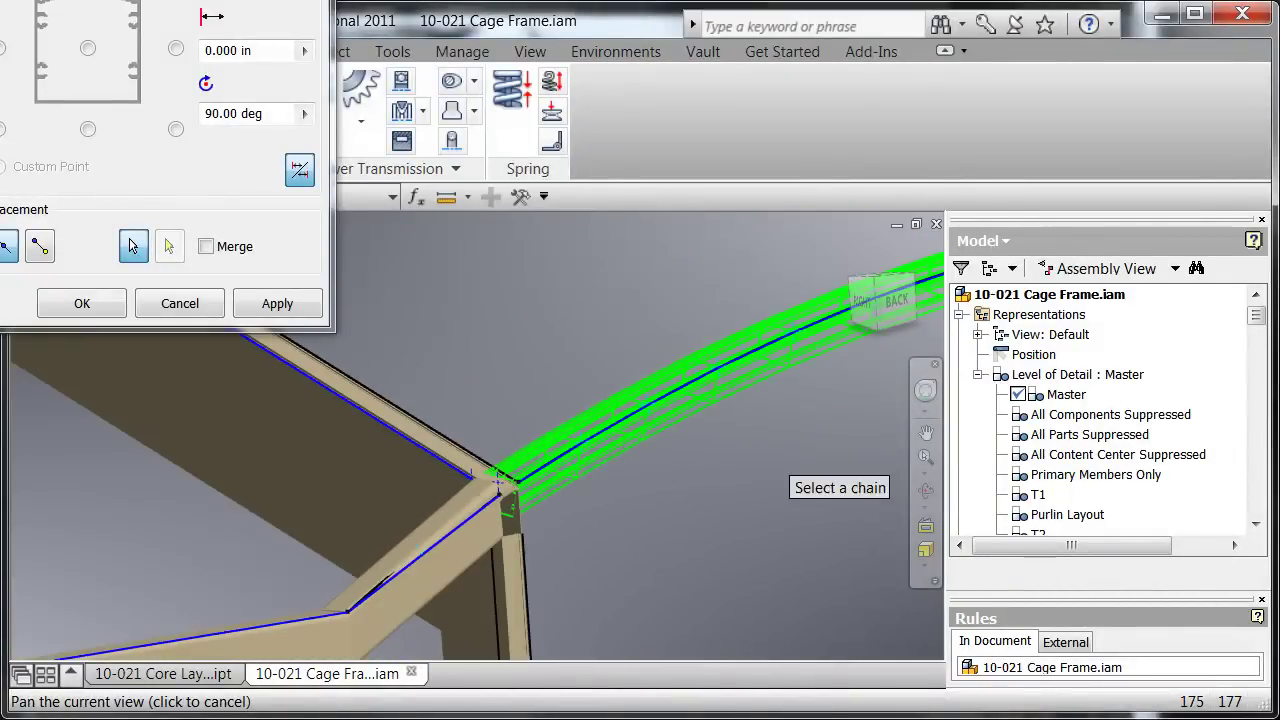
pyautogui.moveTo(765, 453); pyautogui.dragTo(426, 522, button='middle')
pyautogui.scroll(-2, 630, 482)
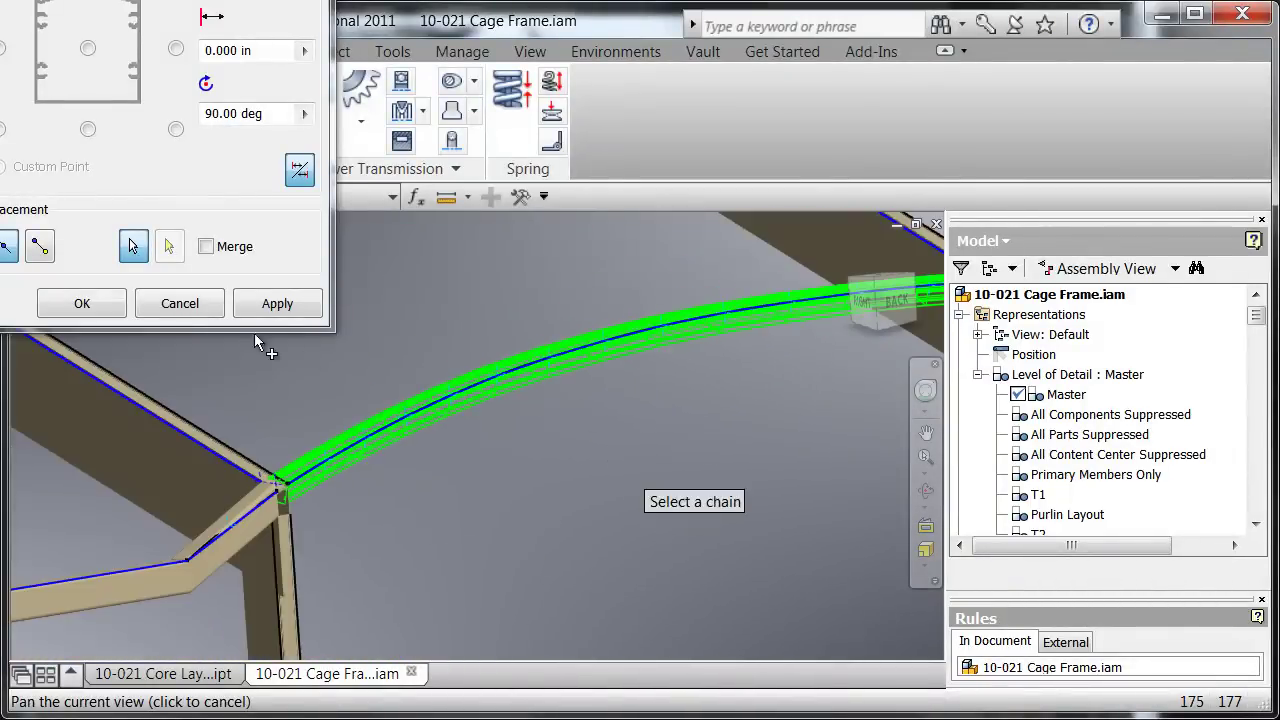
pyautogui.click(84, 304)
pyautogui.click(244, 452)
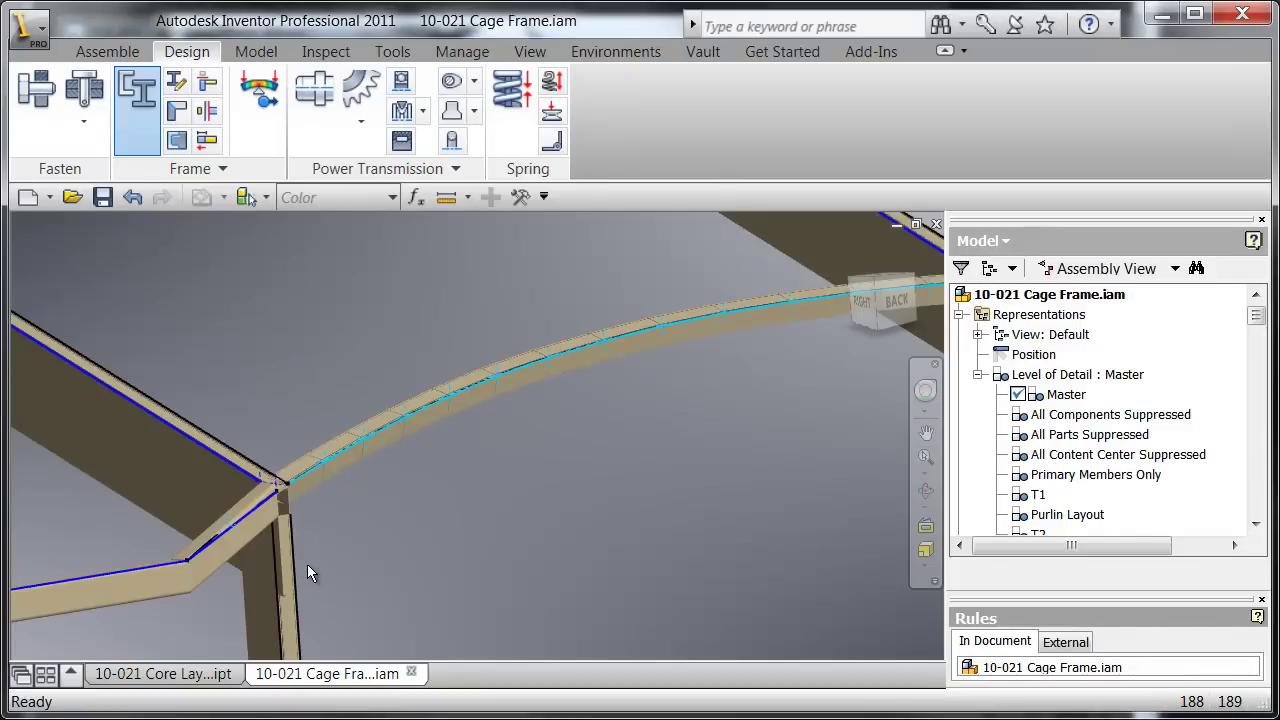
# - Trim the end member of the curved eave to the adjoining roof beam's side face with Trim - Extend To Face
pyautogui.press('F5')
pyautogui.press('F5')
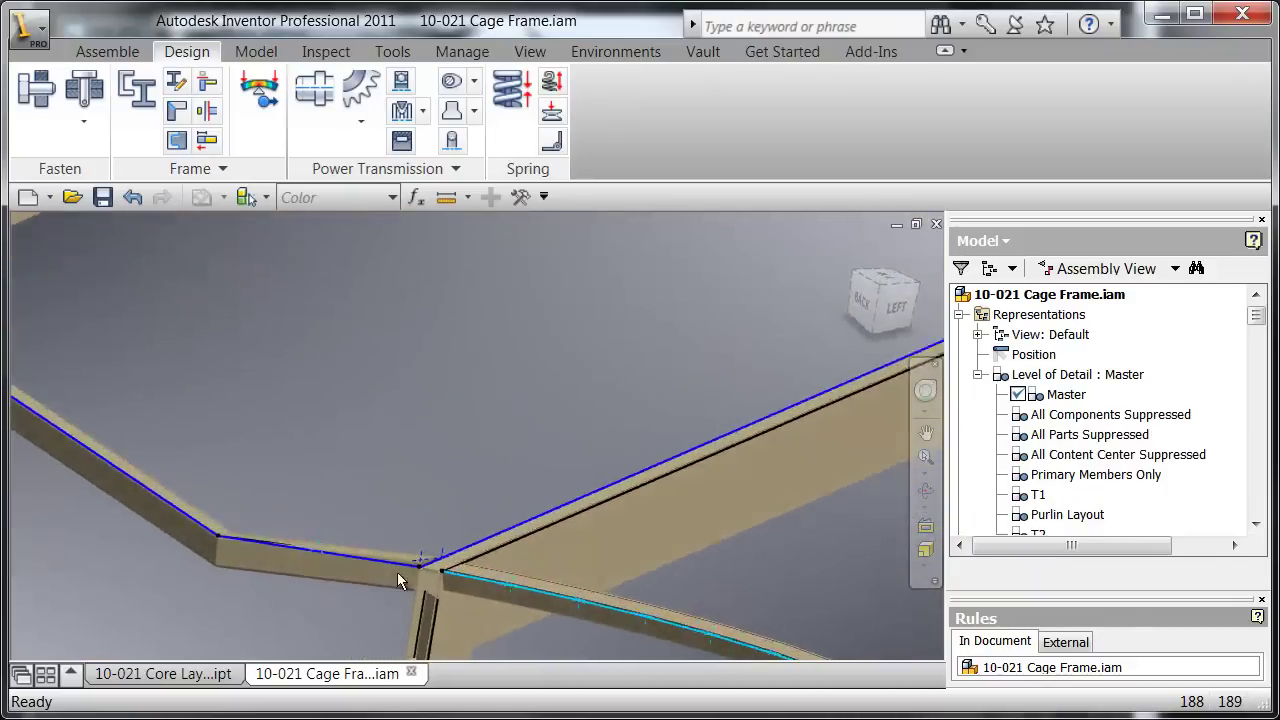
pyautogui.scroll(5, 505, 507)
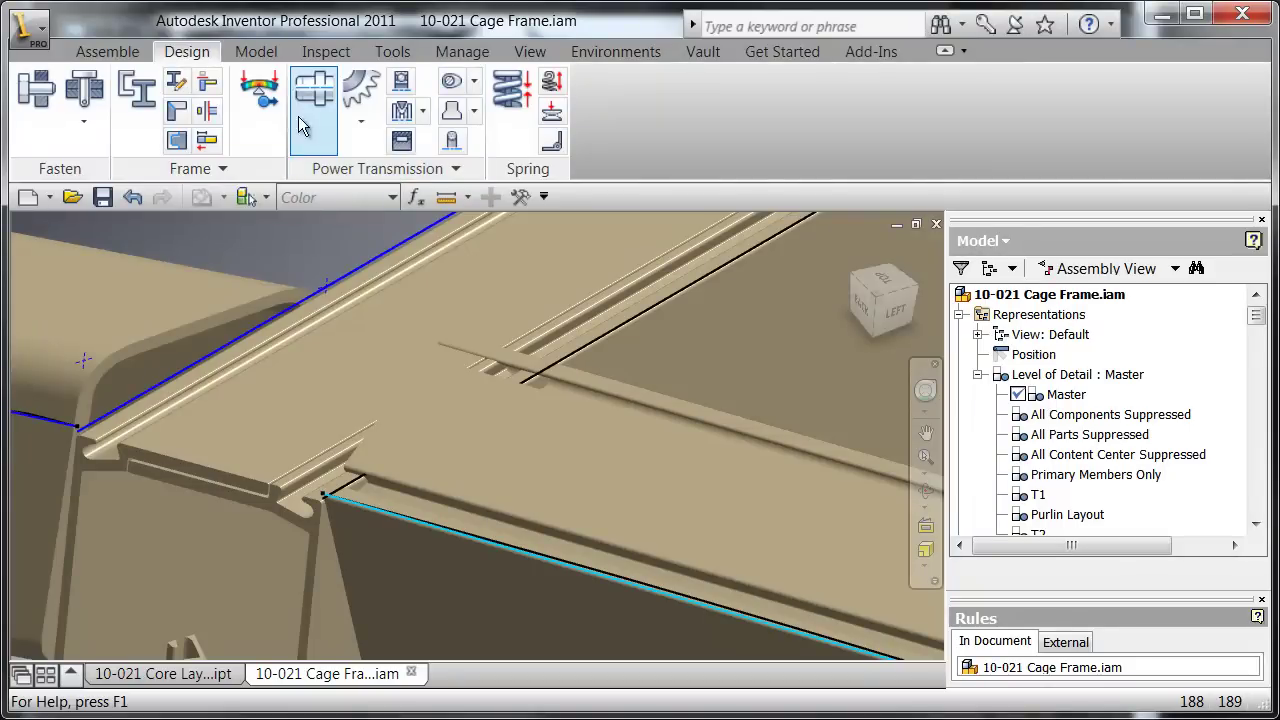
pyautogui.click(207, 110)
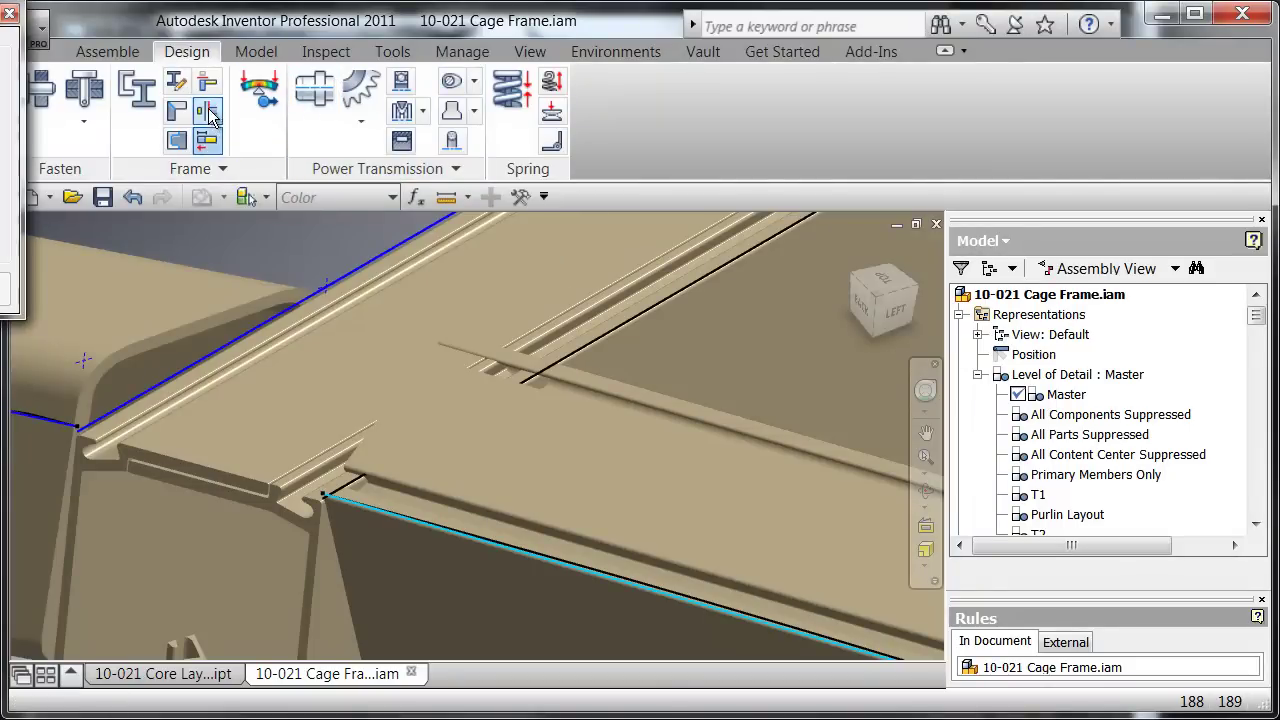
pyautogui.click(497, 416)
pyautogui.rightClick(497, 416)
pyautogui.click(535, 432)
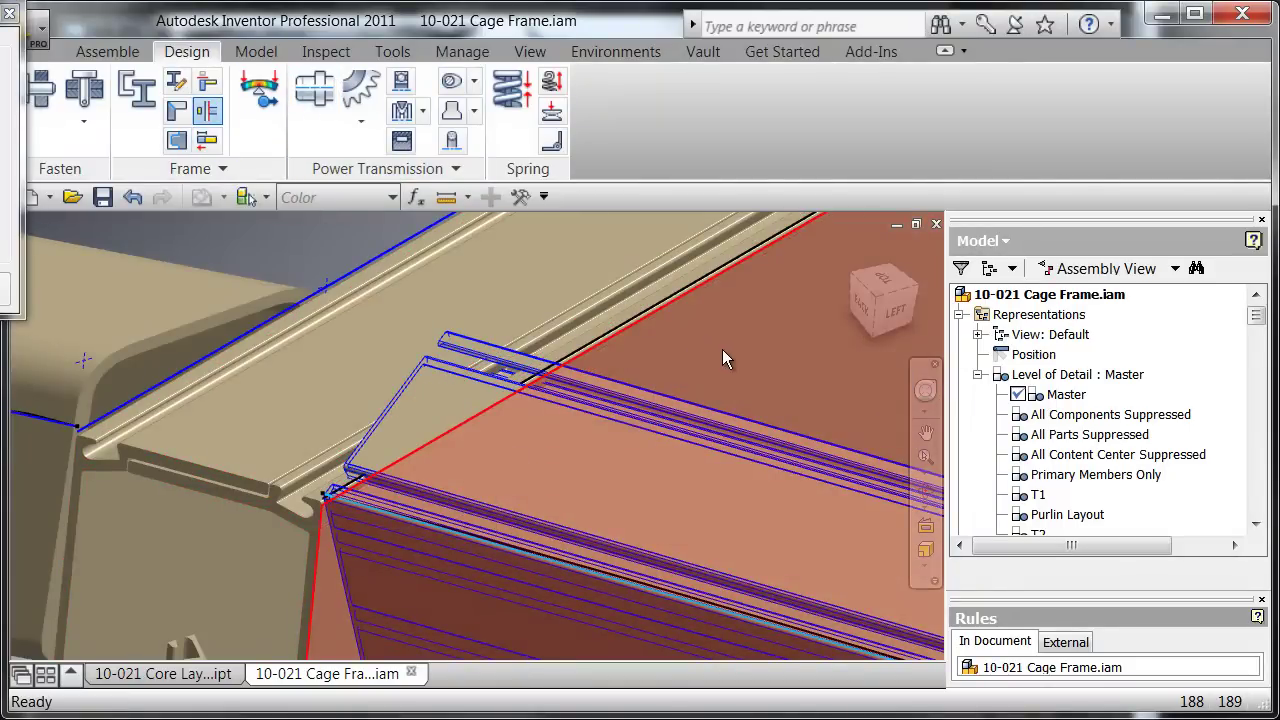
pyautogui.click(722, 349)
pyautogui.rightClick(692, 338)
pyautogui.click(735, 345)
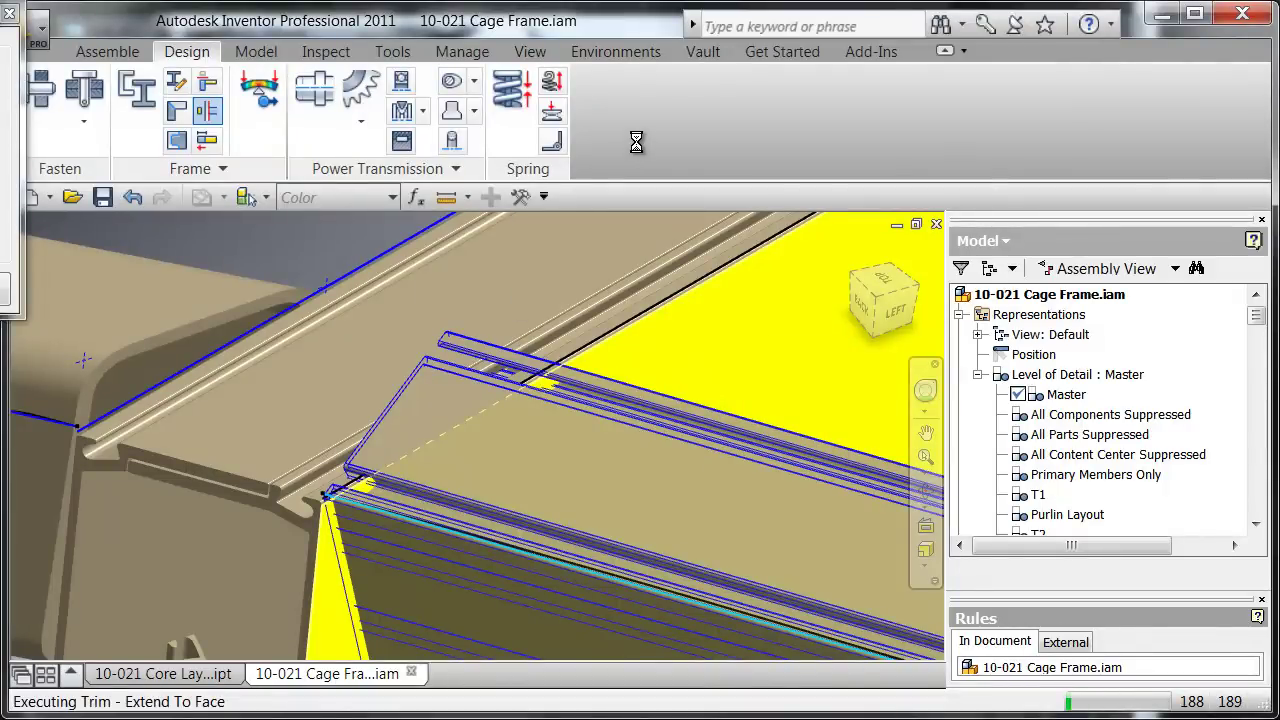
# - Examine the trimmed end of the curved eave member where it meets the roof beam
pyautogui.press('F5')
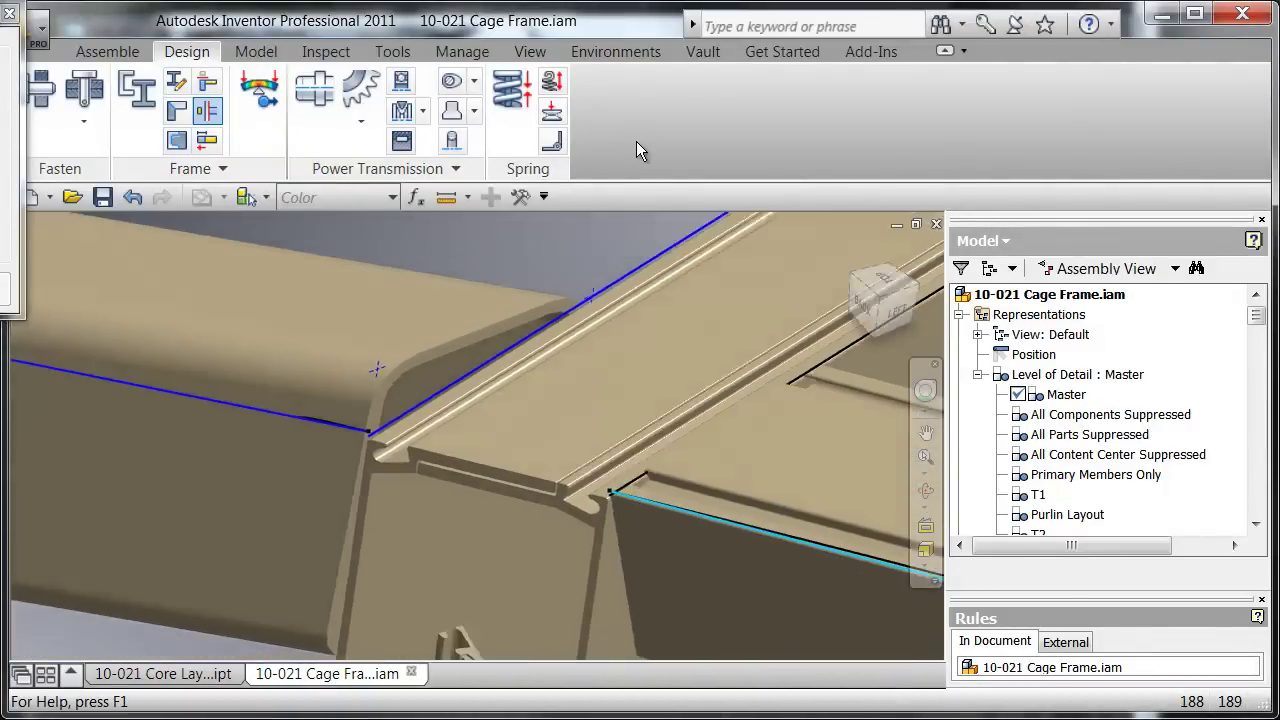
pyautogui.press('F5')
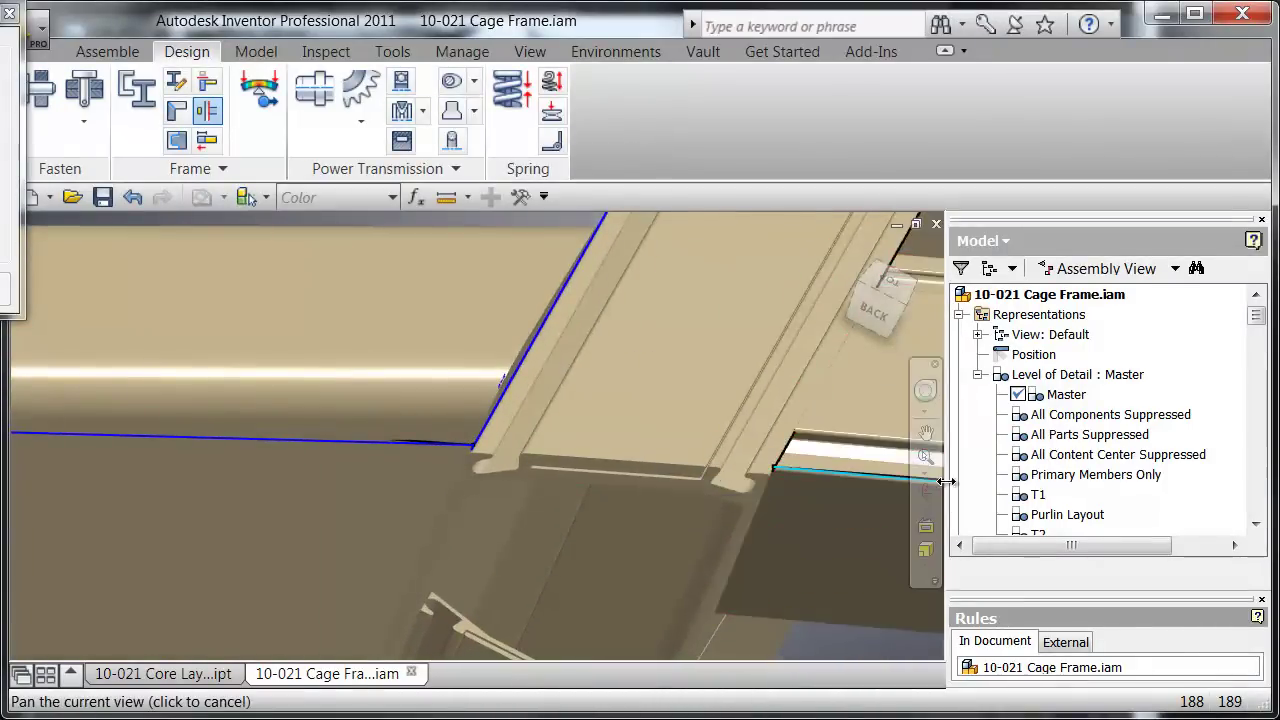
pyautogui.click(926, 459)
pyautogui.click(796, 448)
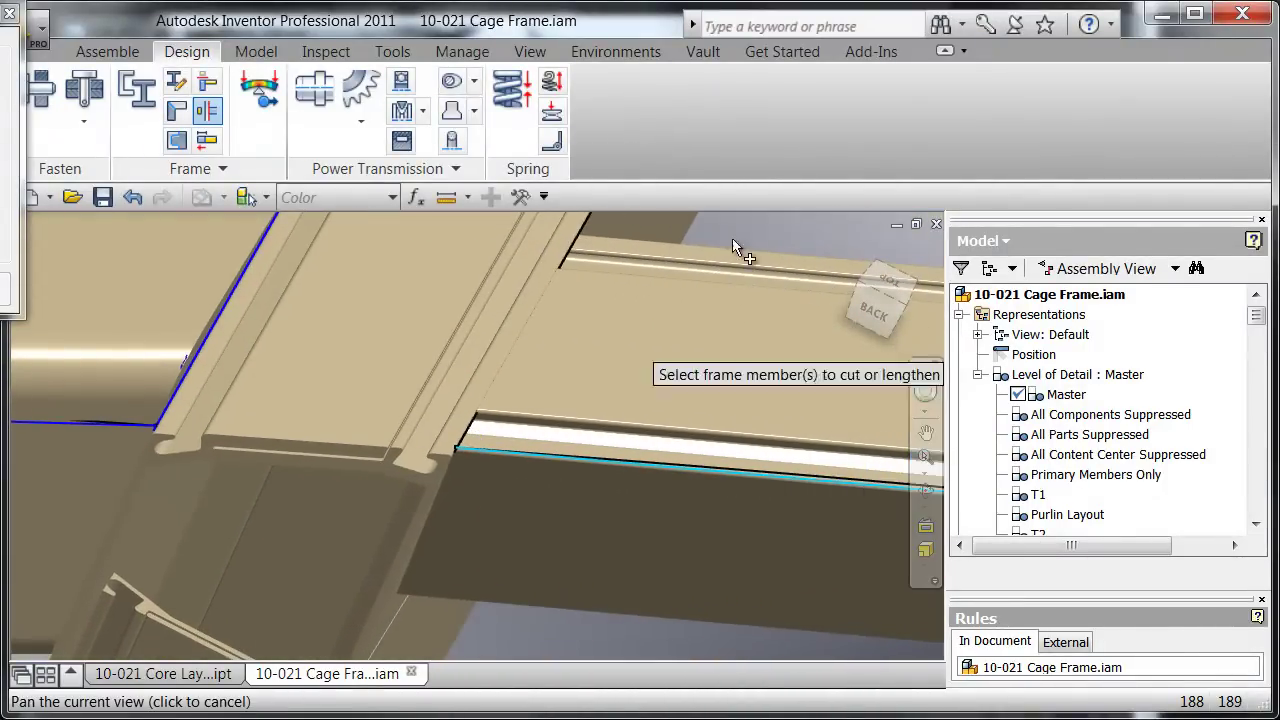